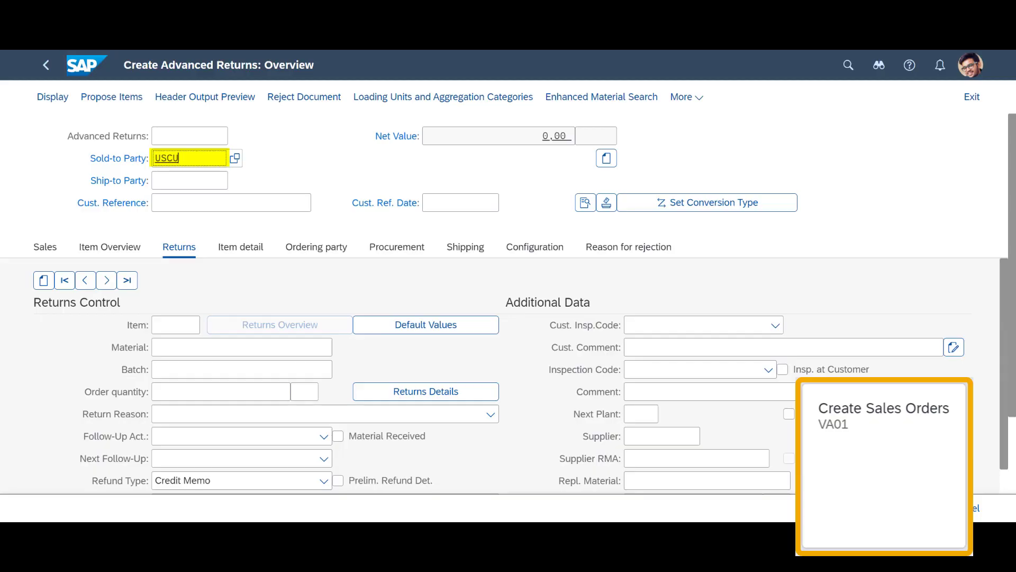
# Enter the sold-to customer and customer reference, and add item EWM-RE01 with quantity 1 PC
pyautogui.write('50')
pyautogui.press('Tab')
pyautogui.press('Tab')
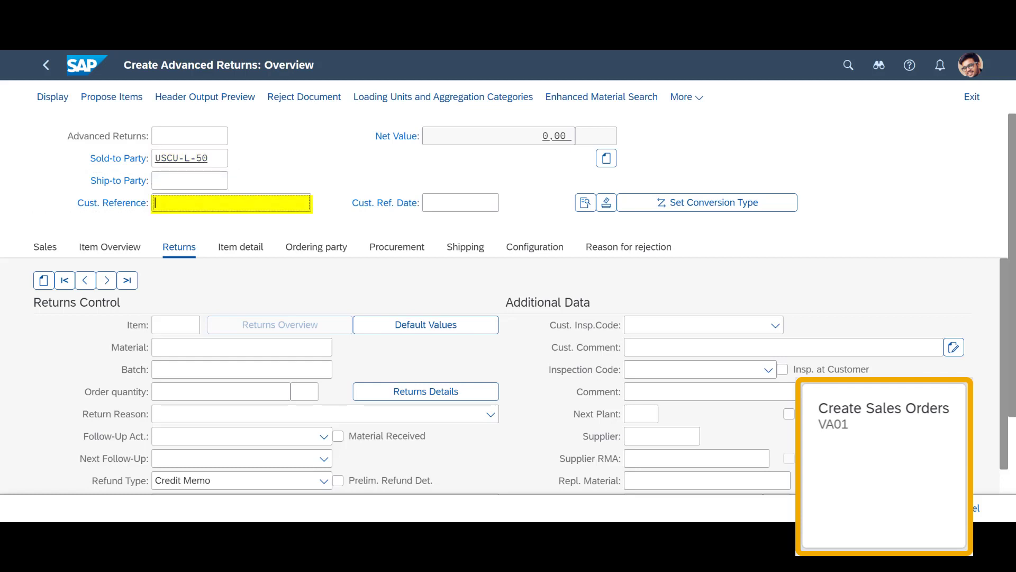
pyautogui.write('Trd')
pyautogui.write('nd1')
pyautogui.press('Return')
pyautogui.write('EWM')
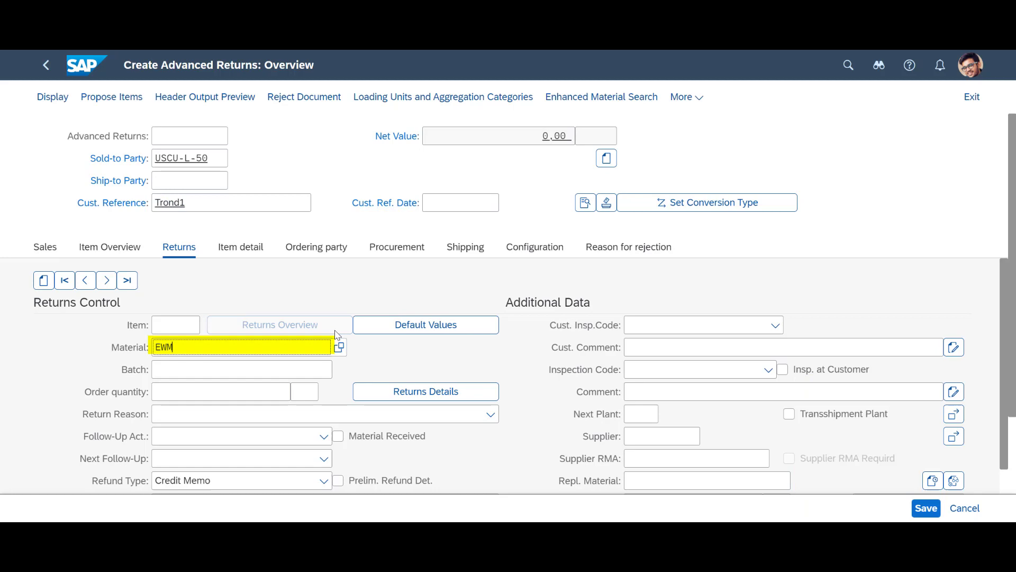
pyautogui.write('-RE01')
pyautogui.press('Tab')
pyautogui.write('1')
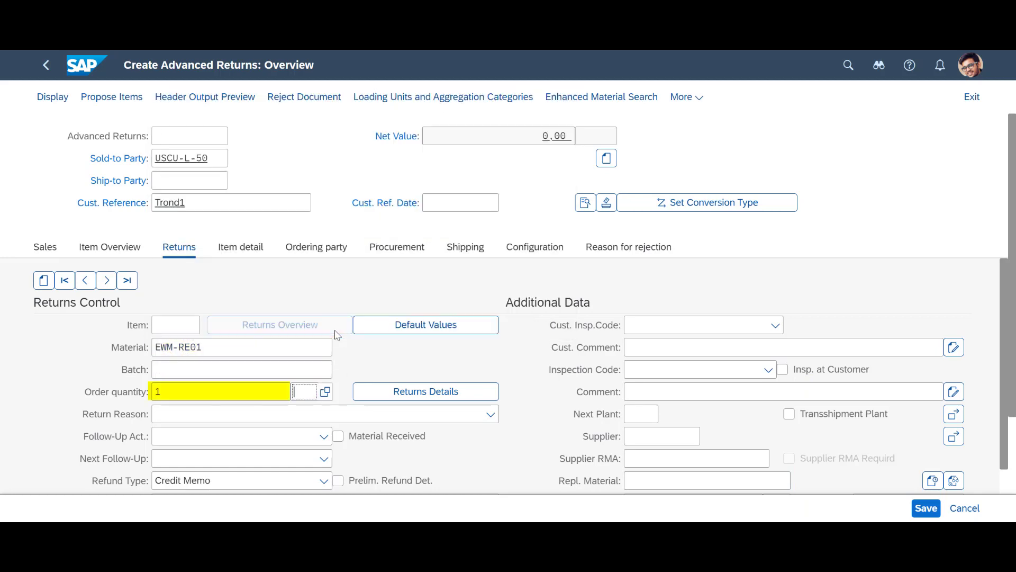
pyautogui.press('Tab')
pyautogui.write('PC')
pyautogui.press('Tab')
# Set the item to Product defective, Receive into Plant, refund after inspection, and 10 % Reduction
pyautogui.click(492, 415)
pyautogui.click(211, 349)
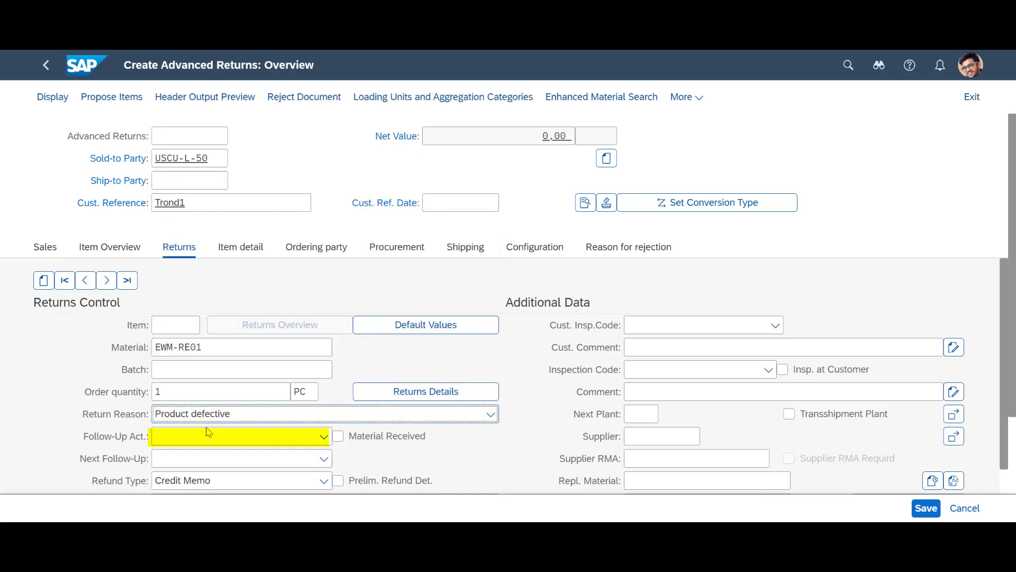
pyautogui.click(323, 436)
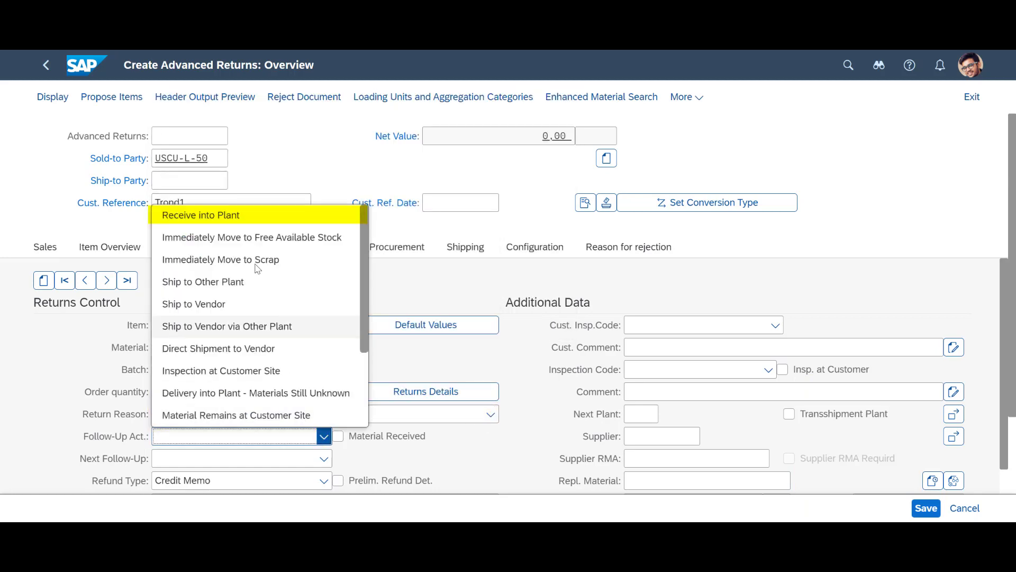
pyautogui.click(238, 218)
pyautogui.scroll(-5, 563, 355)
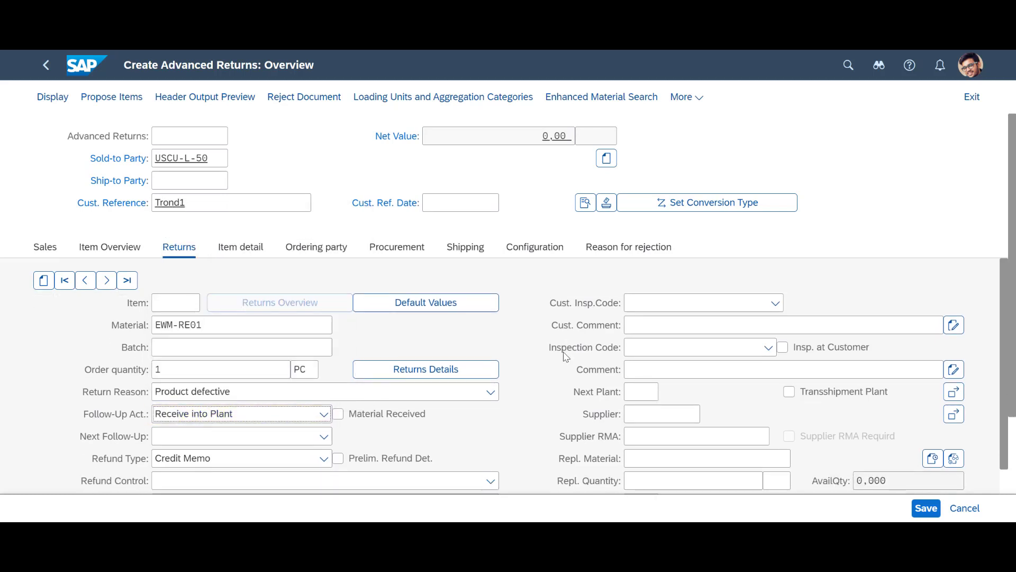
pyautogui.click(491, 305)
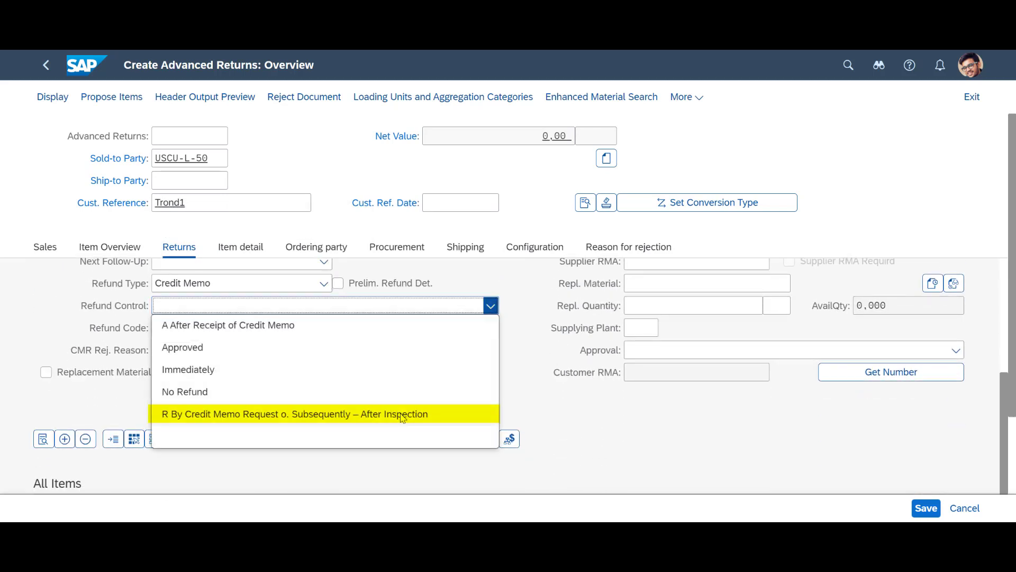
pyautogui.click(403, 416)
pyautogui.click(491, 329)
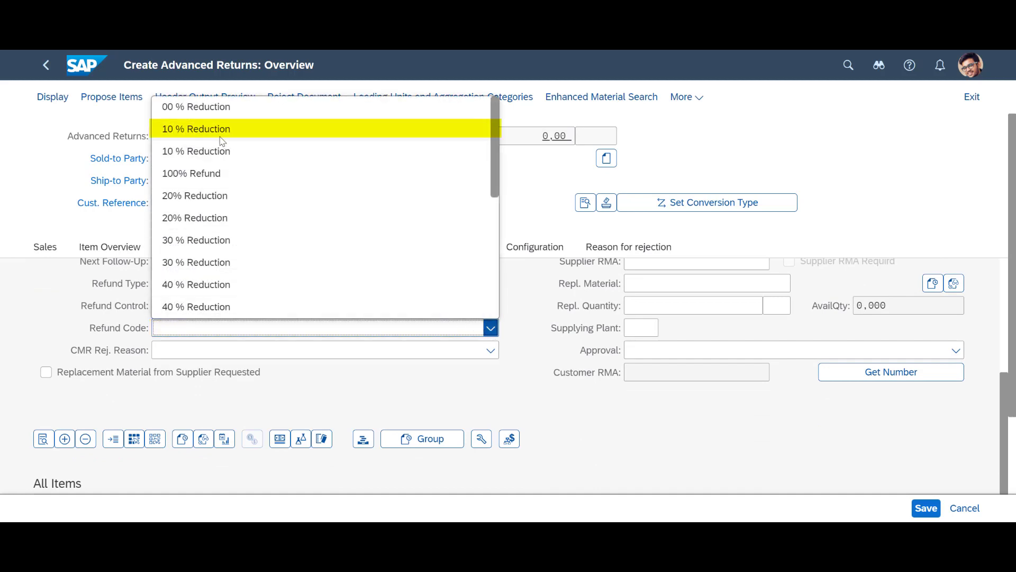
pyautogui.click(221, 129)
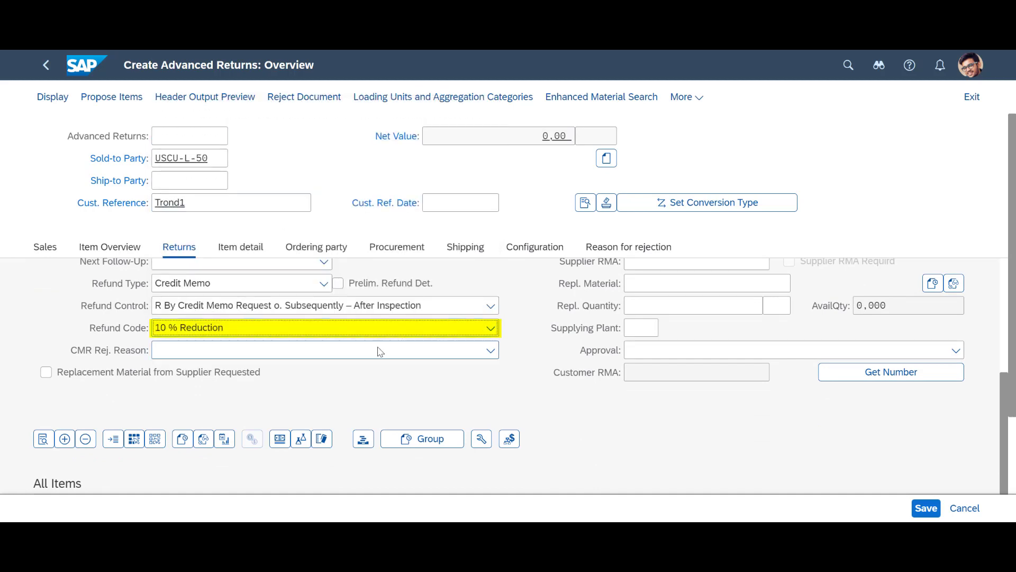
pyautogui.scroll(5, 296, 323)
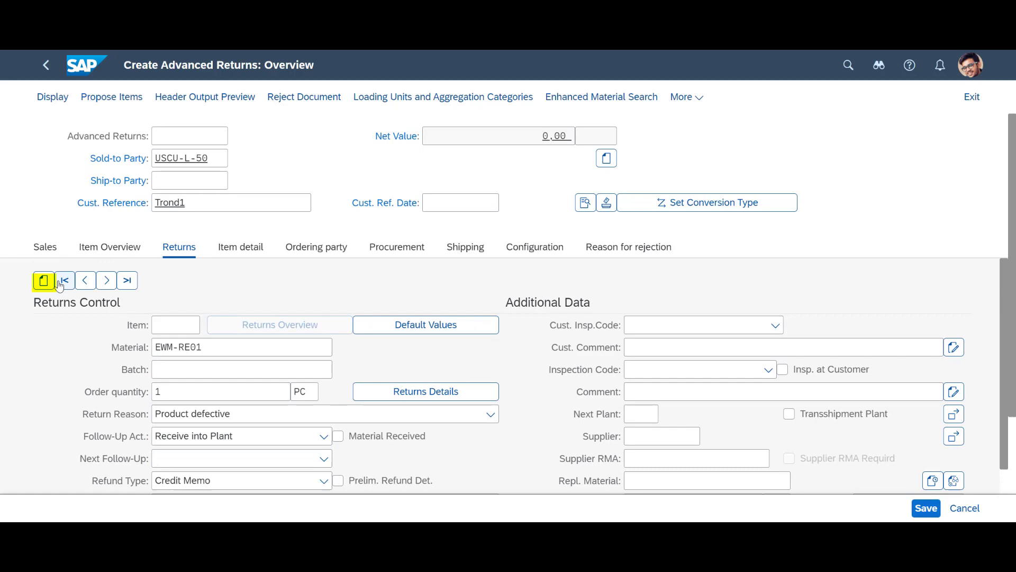
# Add a second item EWM-RE02 with quantity 1 PC
pyautogui.click(44, 281)
pyautogui.write('EWM-RE02')
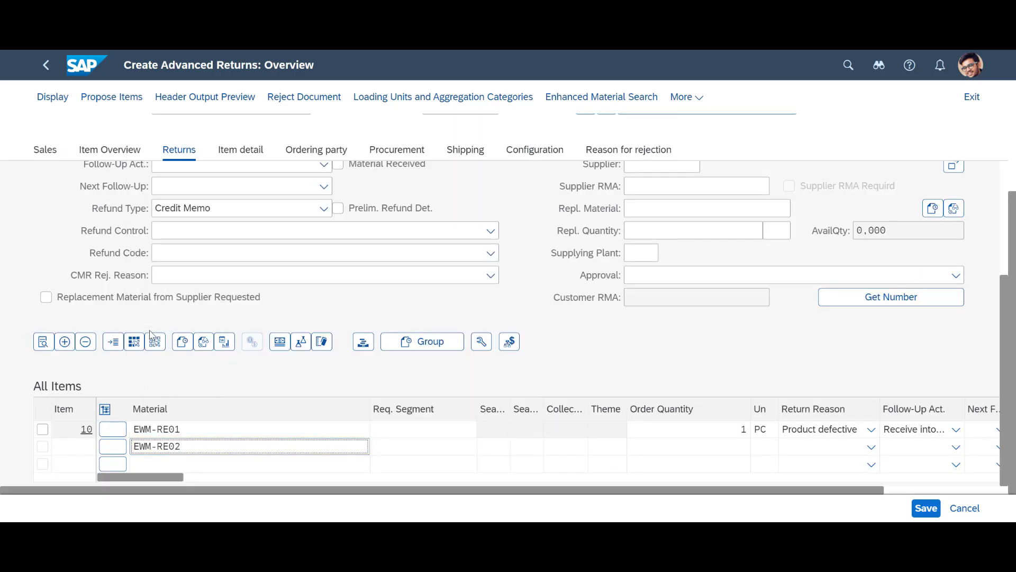
pyautogui.press('Tab')
pyautogui.write('1')
pyautogui.press('Tab')
pyautogui.write('PC')
# Give EWM-RE02 Product defective, Receive into Plant, refund after inspection, 10 % Reduction, and save the order
pyautogui.click(798, 448)
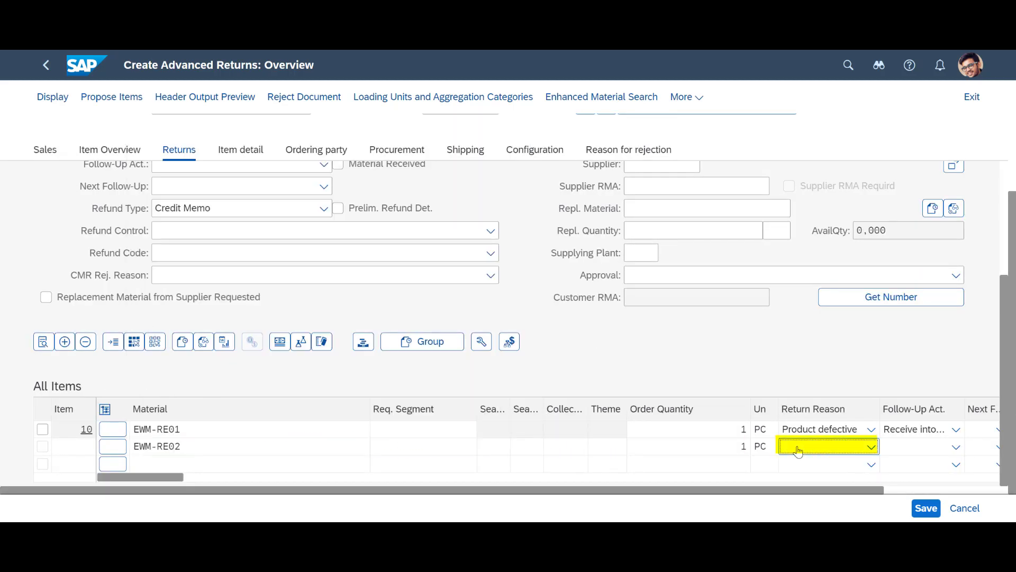
pyautogui.click(871, 446)
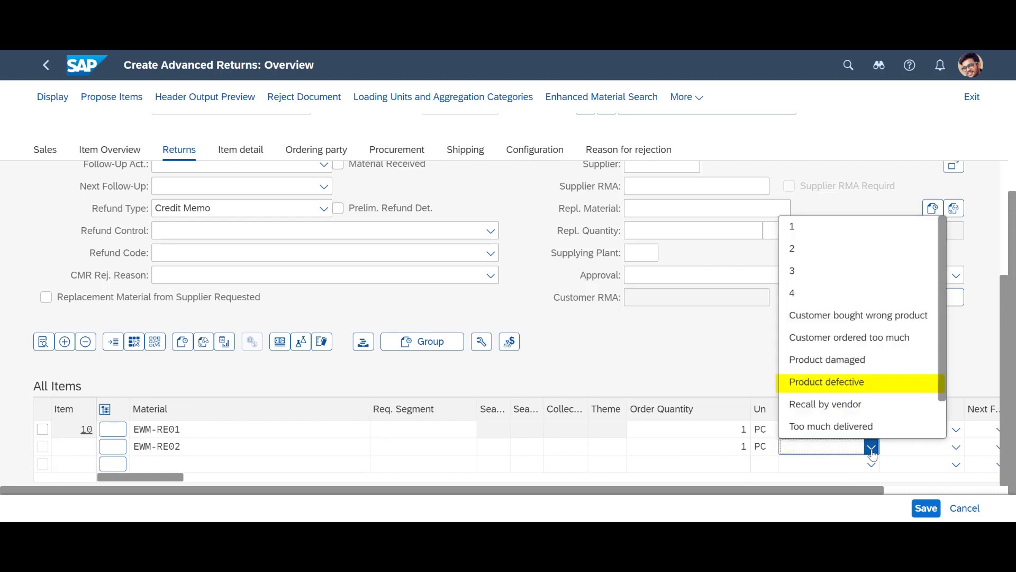
pyautogui.click(839, 385)
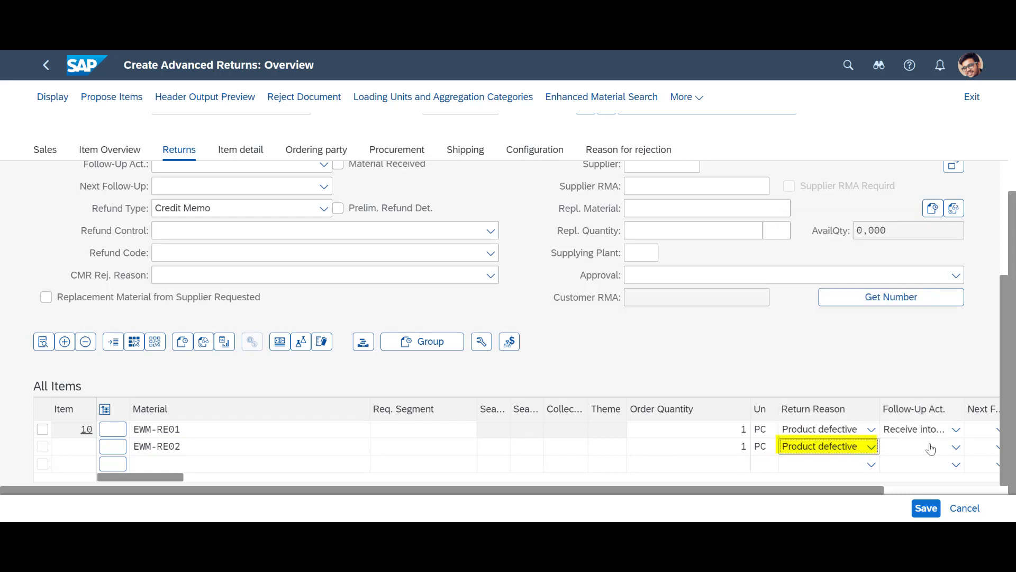
pyautogui.click(956, 447)
pyautogui.click(956, 448)
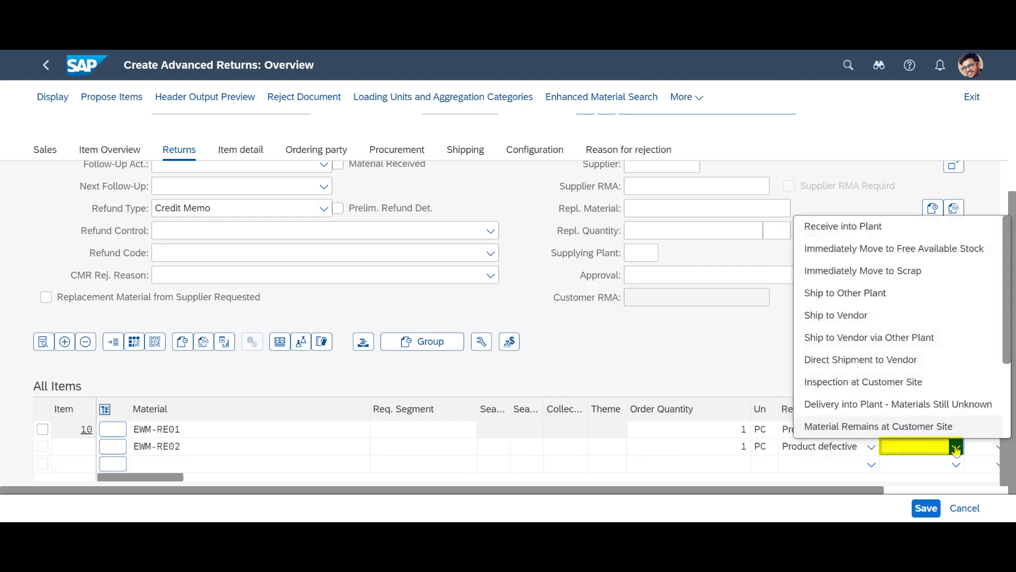
pyautogui.click(865, 225)
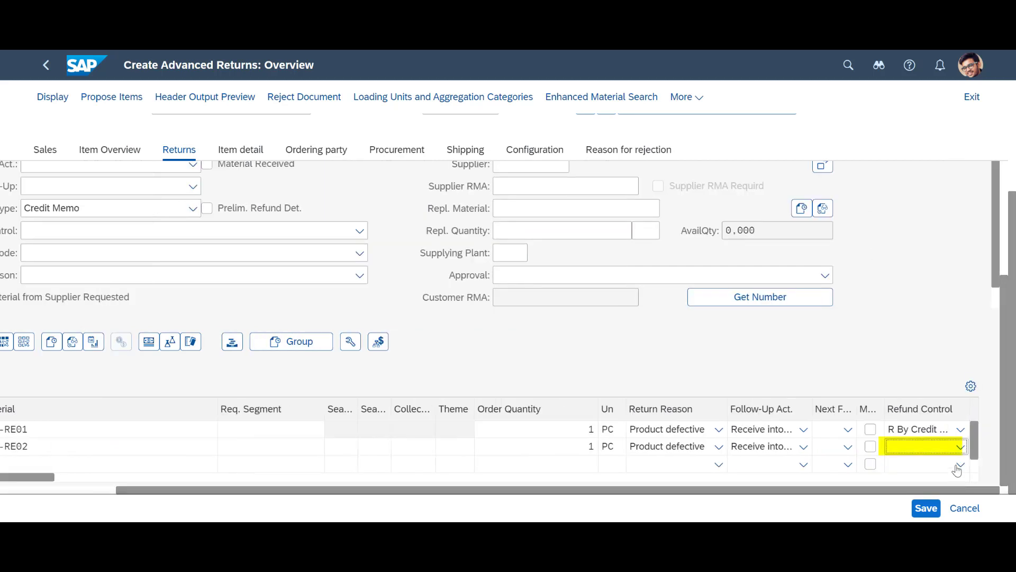
pyautogui.click(959, 447)
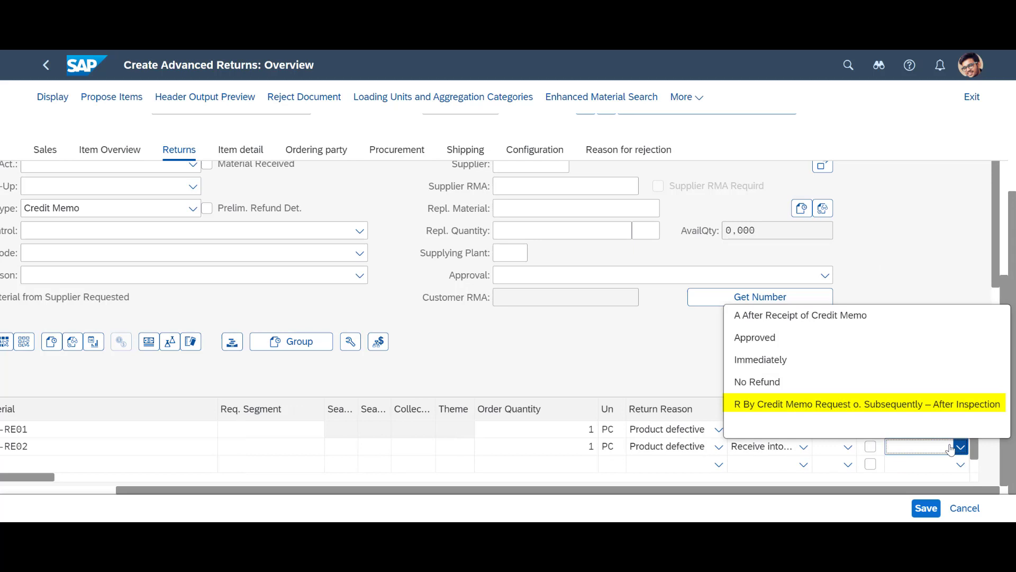
pyautogui.click(857, 410)
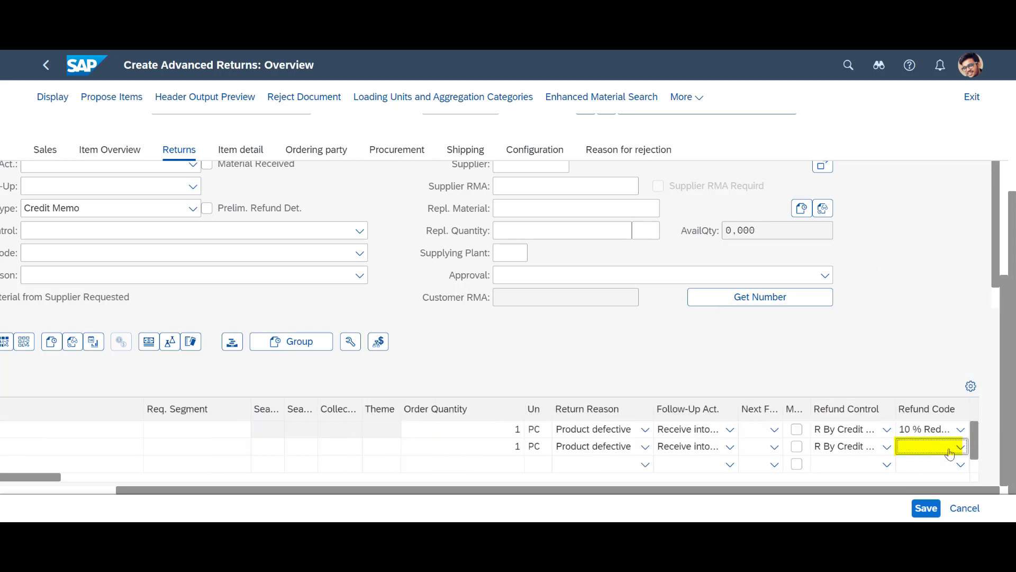
pyautogui.click(961, 450)
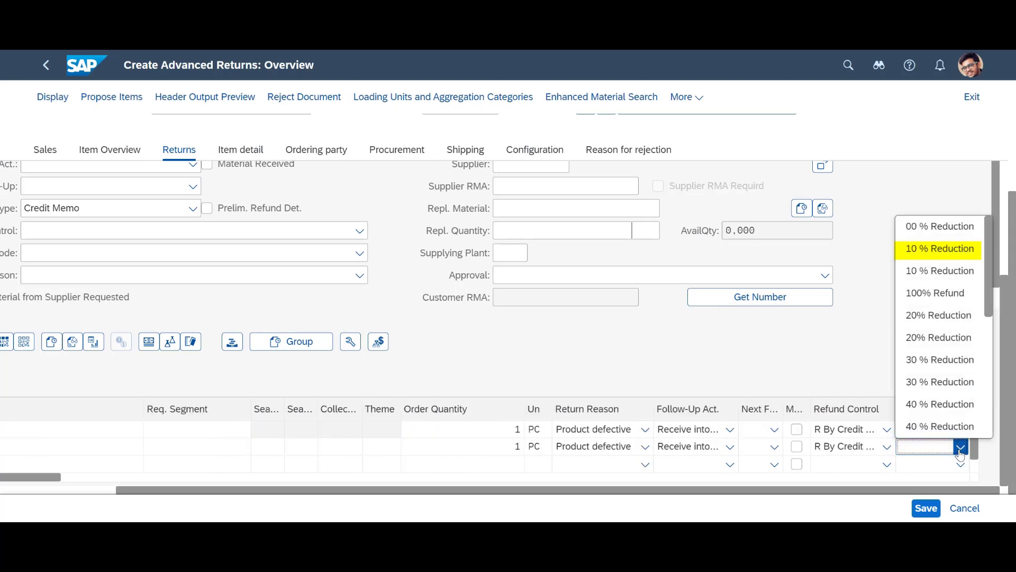
pyautogui.click(922, 248)
pyautogui.click(927, 508)
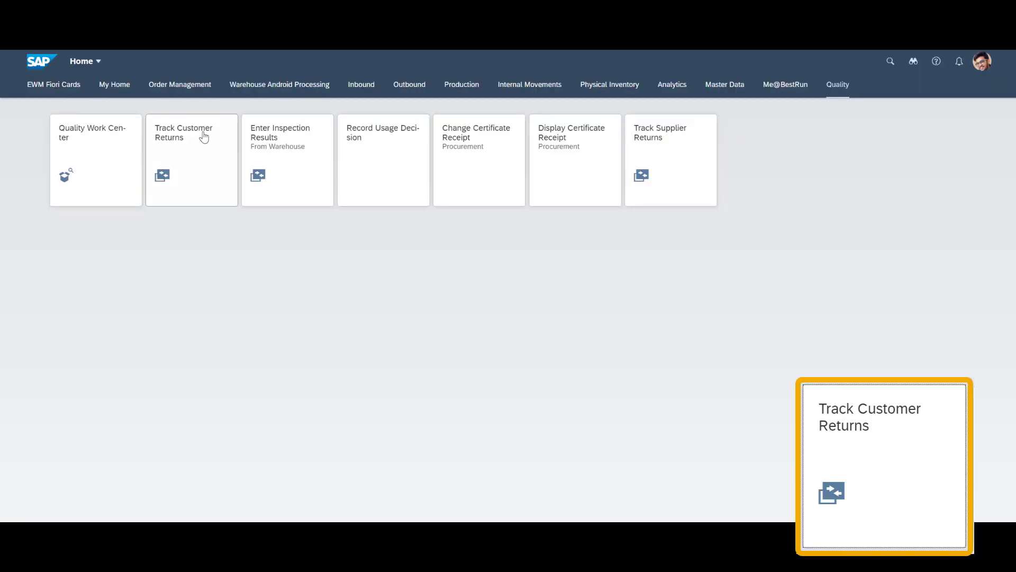
# Look up the new returns order by its number in Track Customer Returns, with selection criteria hidden
pyautogui.click(195, 199)
pyautogui.click(161, 123)
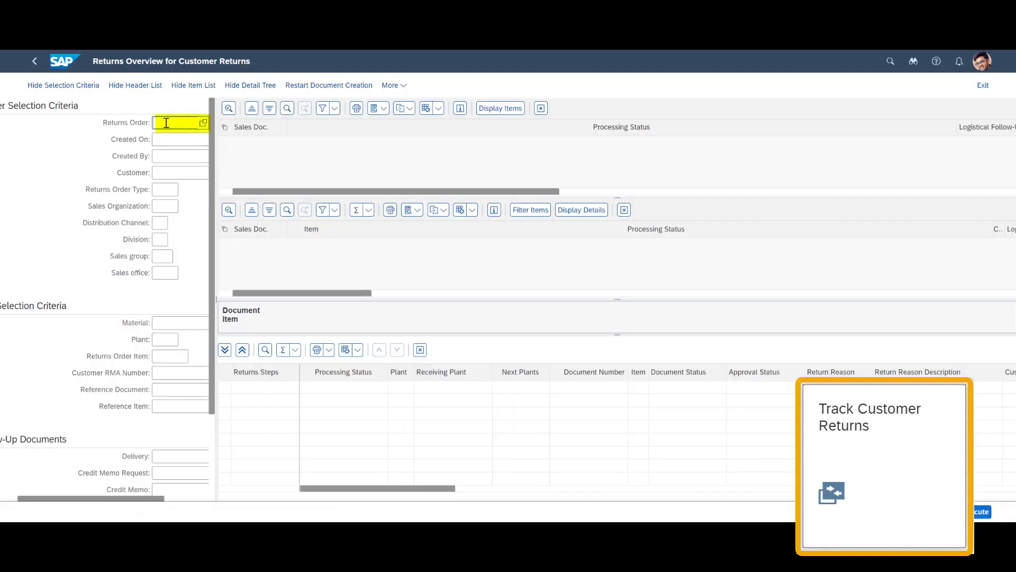
pyautogui.write('60000221')
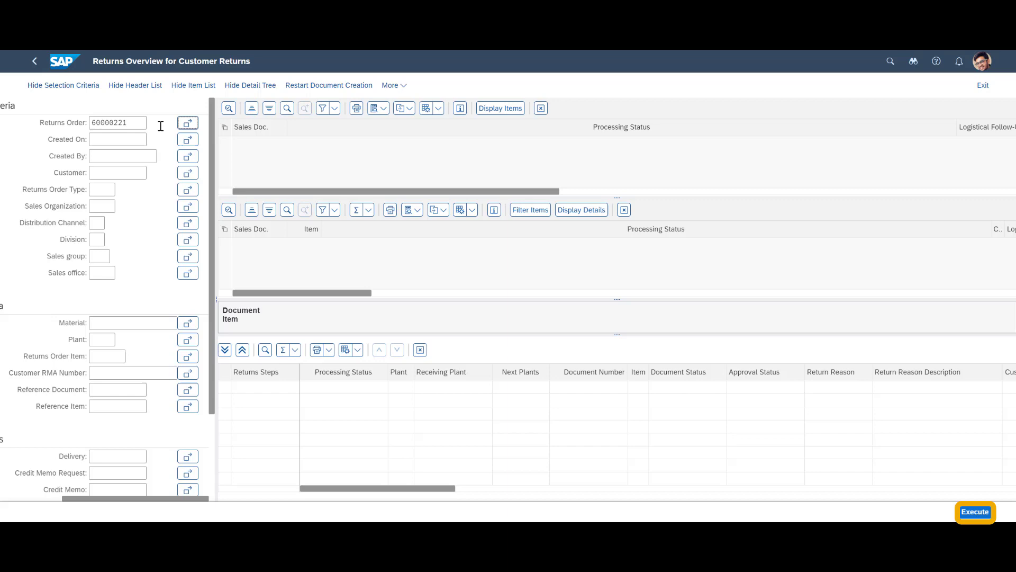
pyautogui.click(971, 514)
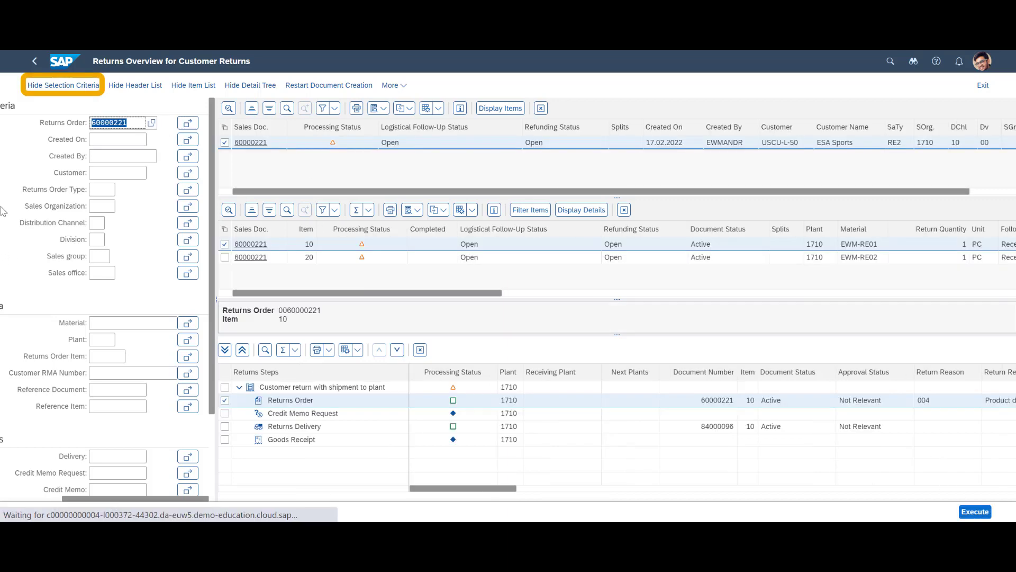
pyautogui.click(50, 87)
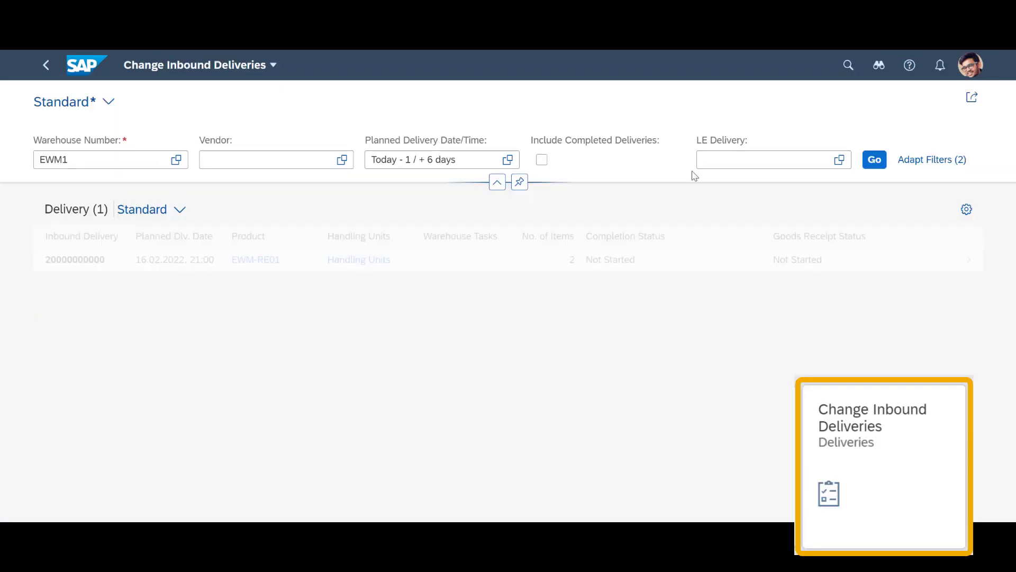
# Filter the inbound deliveries by returns delivery 84000096 and open its details
pyautogui.click(718, 165)
pyautogui.write('8')
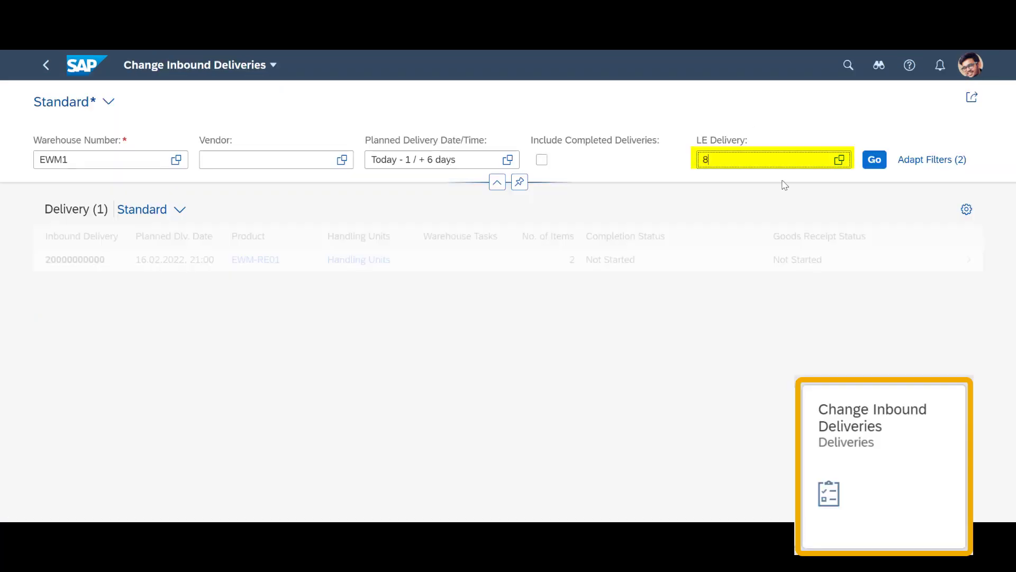
pyautogui.write('4000096')
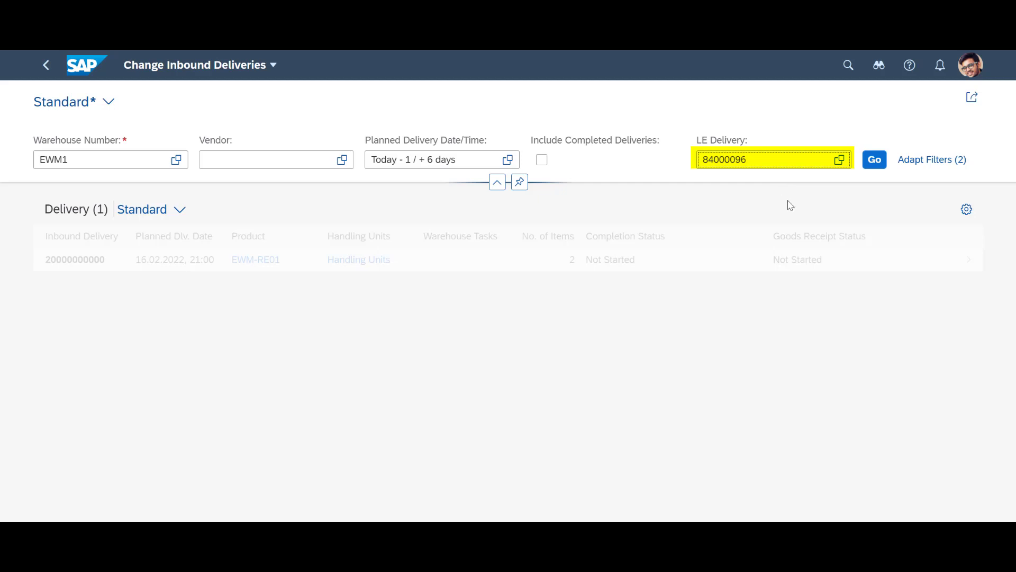
pyautogui.press('Return')
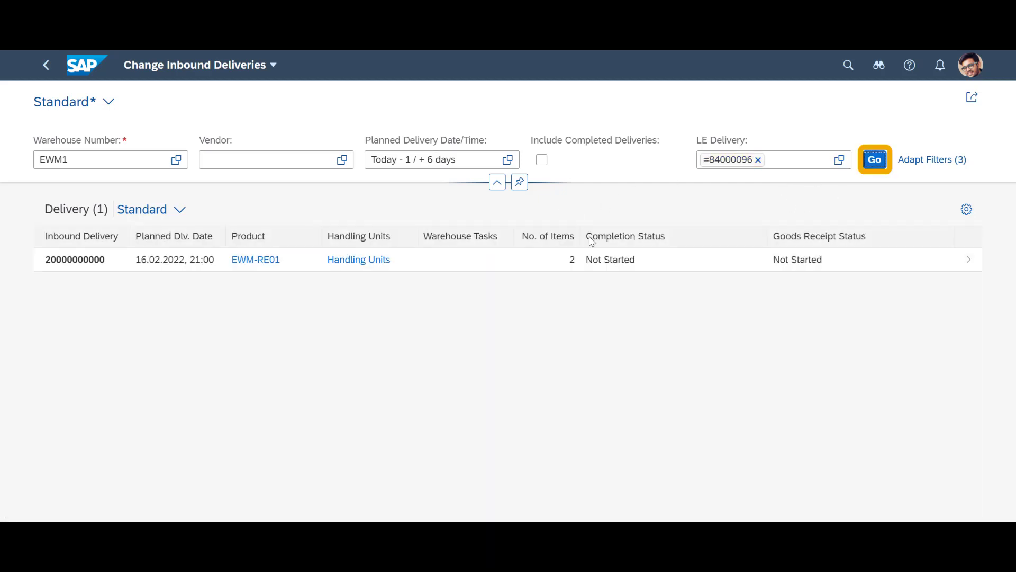
pyautogui.click(967, 265)
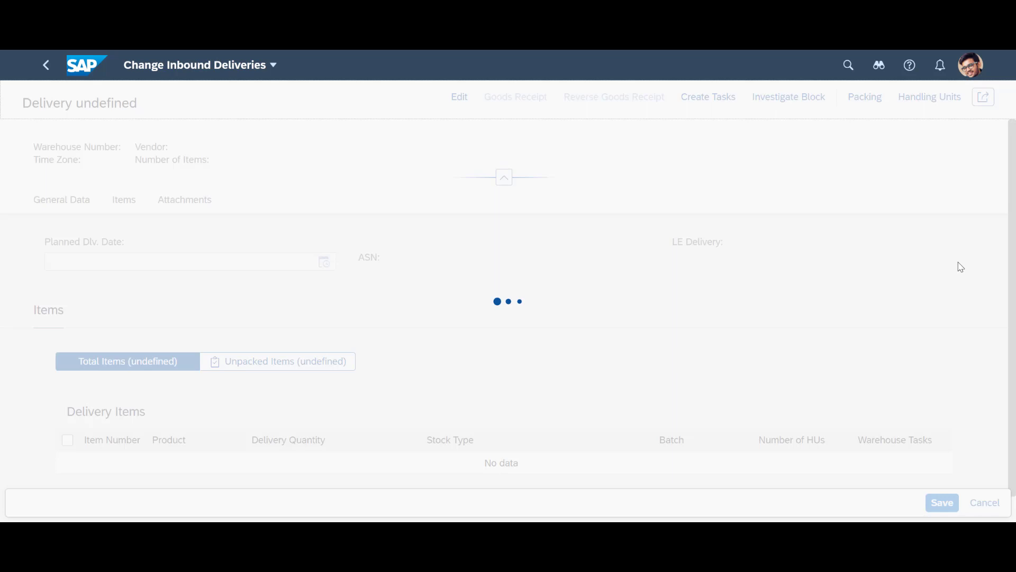
# Check the handling units of items 10 and 20, then post goods receipt for both
pyautogui.scroll(-2, 549, 255)
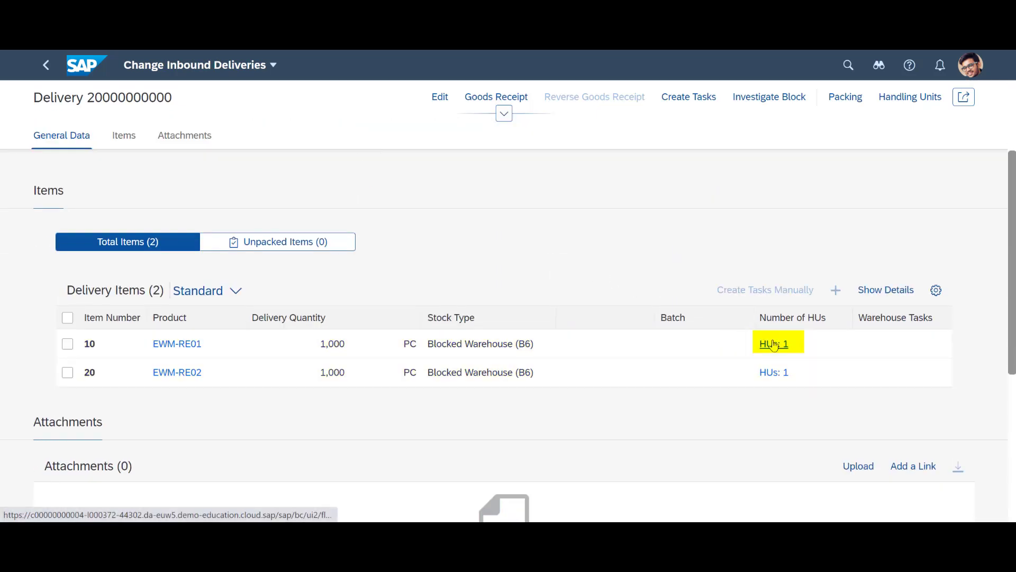
pyautogui.click(772, 343)
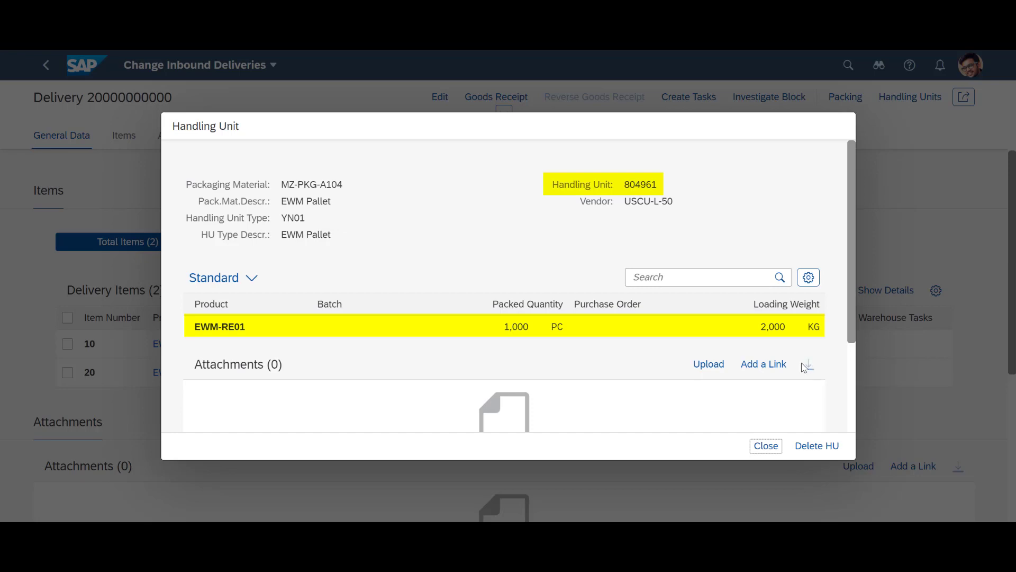
pyautogui.click(772, 449)
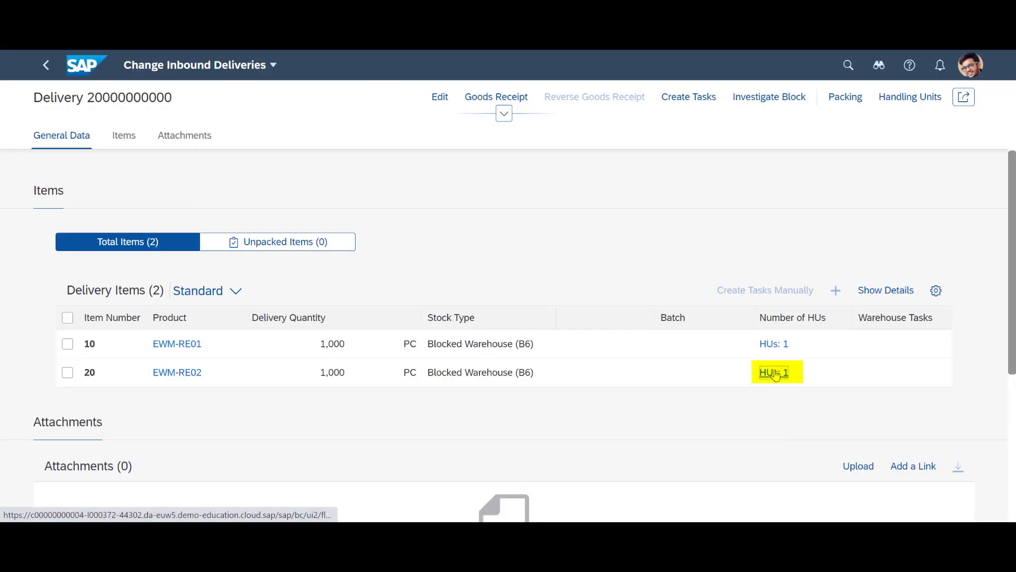
pyautogui.click(774, 374)
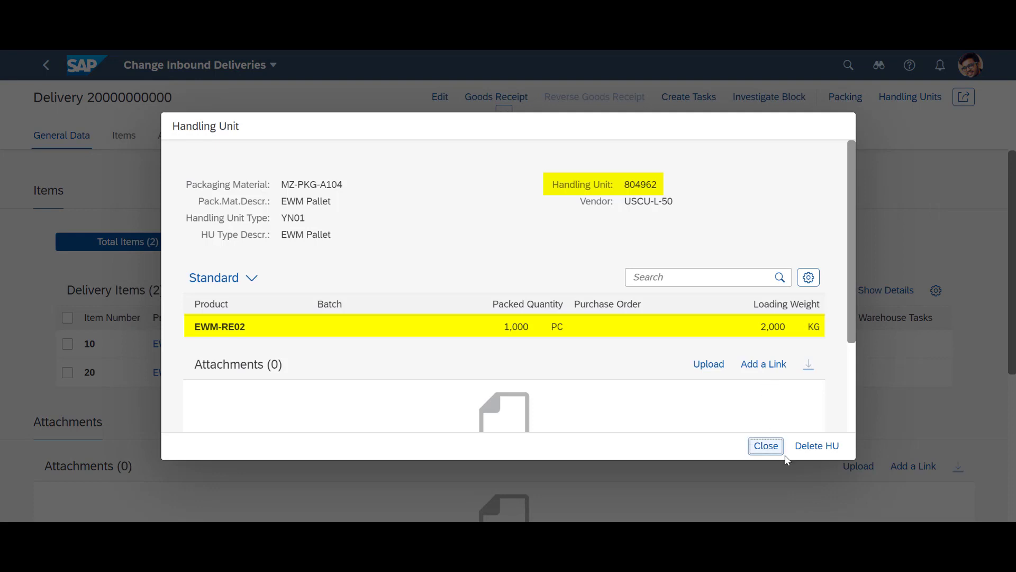
pyautogui.click(767, 447)
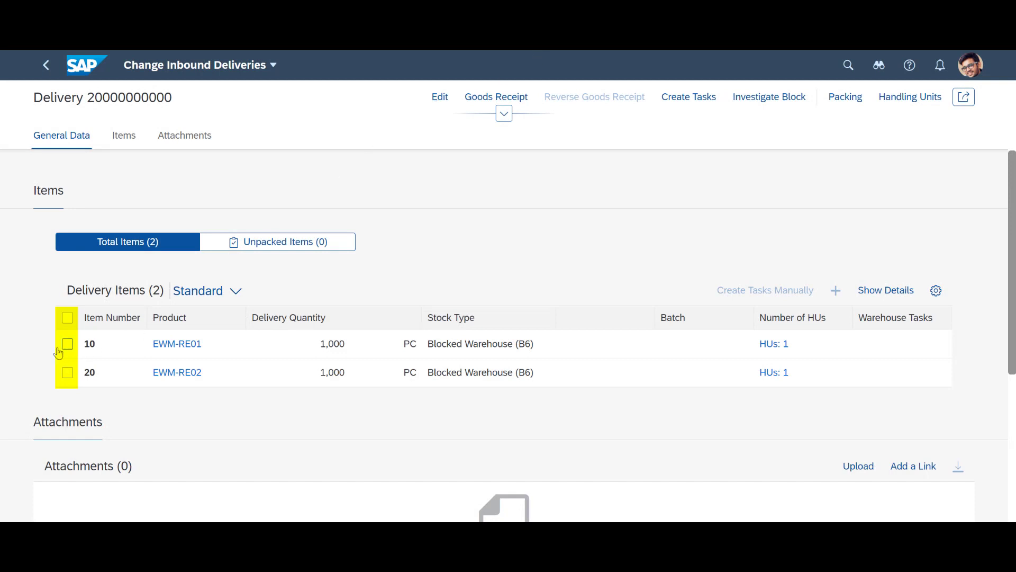
pyautogui.click(67, 317)
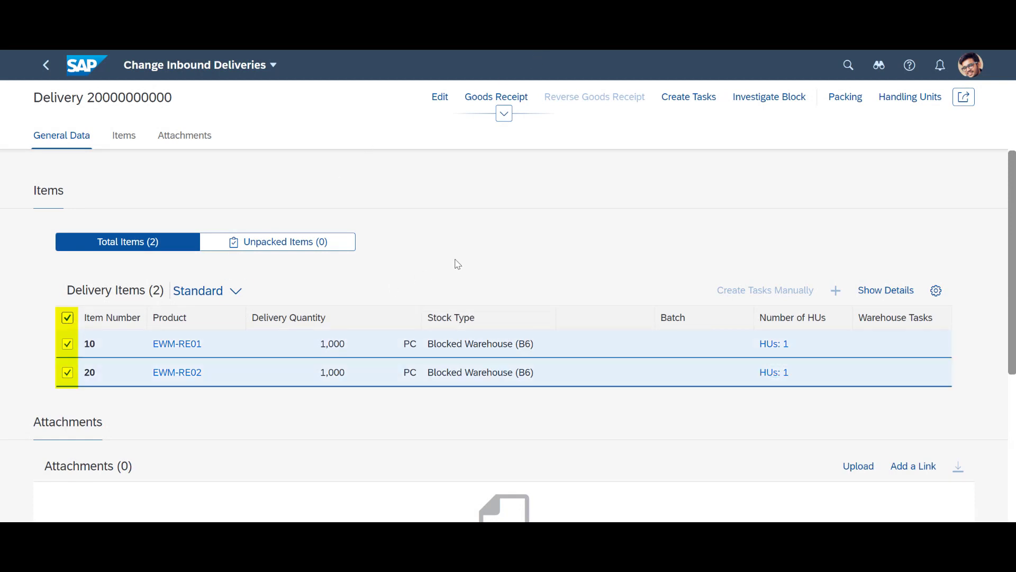
pyautogui.click(487, 99)
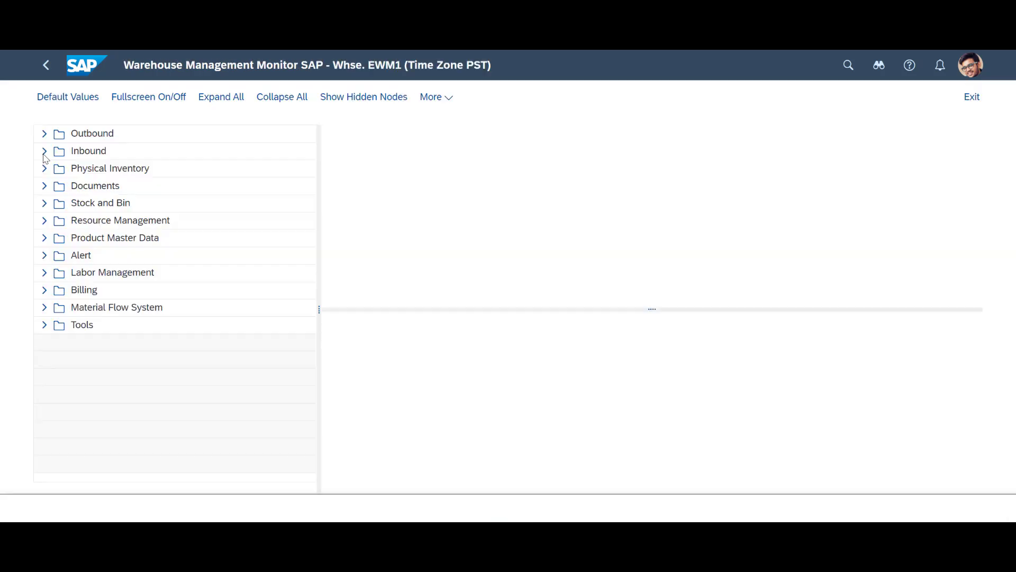
# List the warehouse tasks for inbound delivery 84000096, showing both putaways from GR-RETURNS-ZONE to RET-QI-001
pyautogui.click(50, 156)
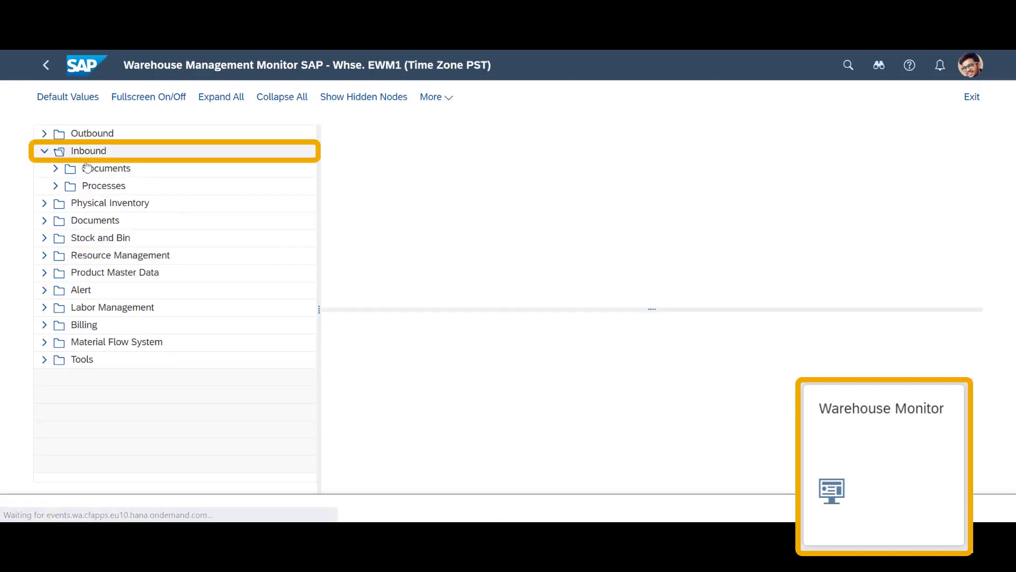
pyautogui.click(96, 170)
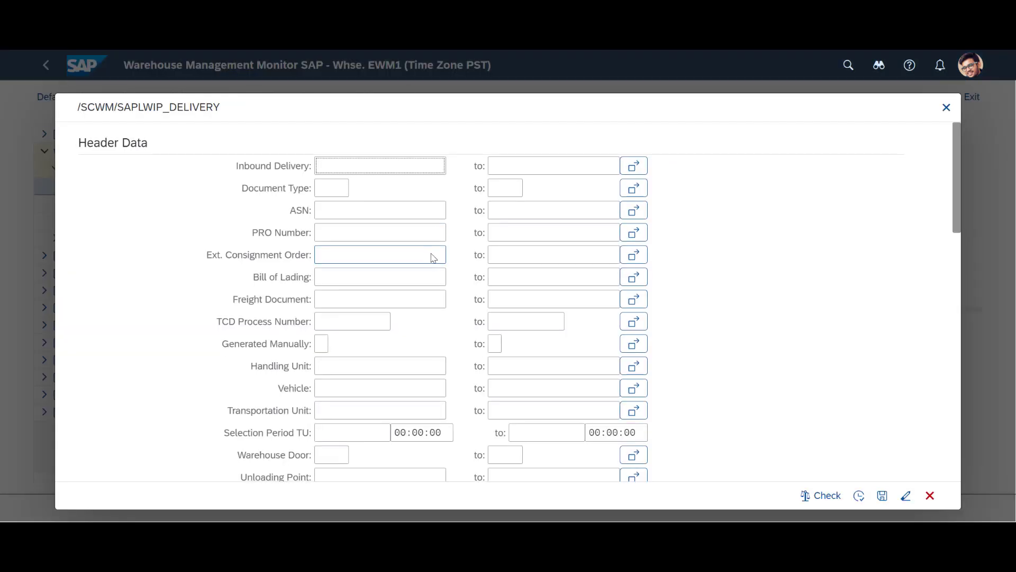
pyautogui.scroll(-5, 433, 261)
pyautogui.scroll(-10, 433, 261)
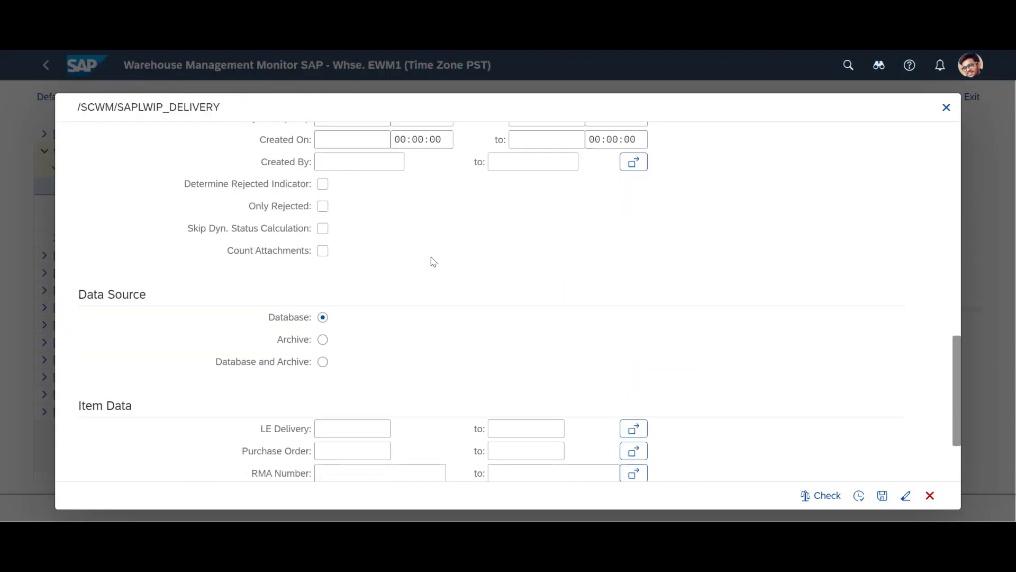
pyautogui.click(348, 312)
pyautogui.write('84000096')
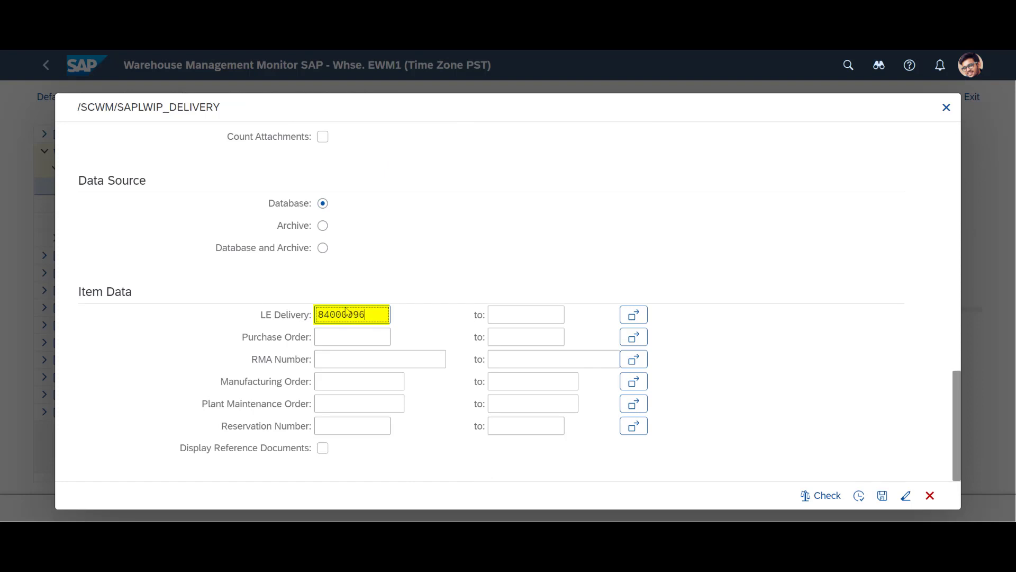
pyautogui.click(859, 496)
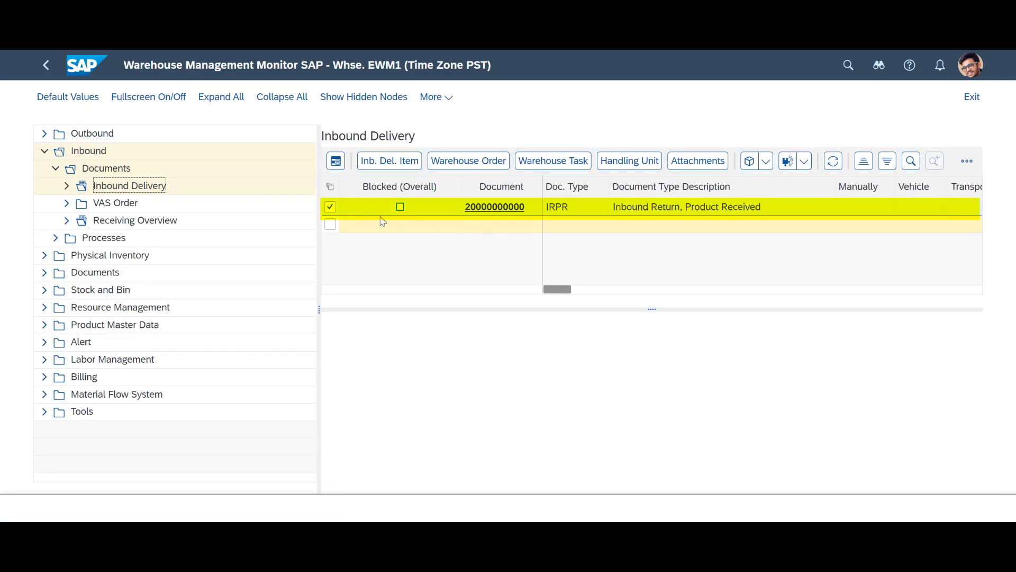
pyautogui.click(548, 165)
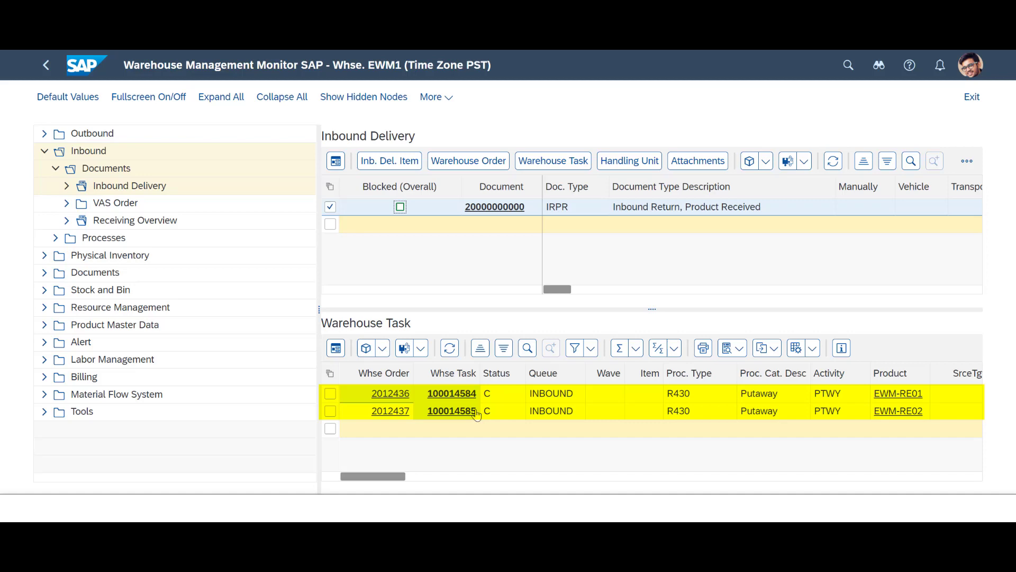
pyautogui.hscroll(1, 477, 416)
pyautogui.moveTo(371, 477); pyautogui.dragTo(434, 481)
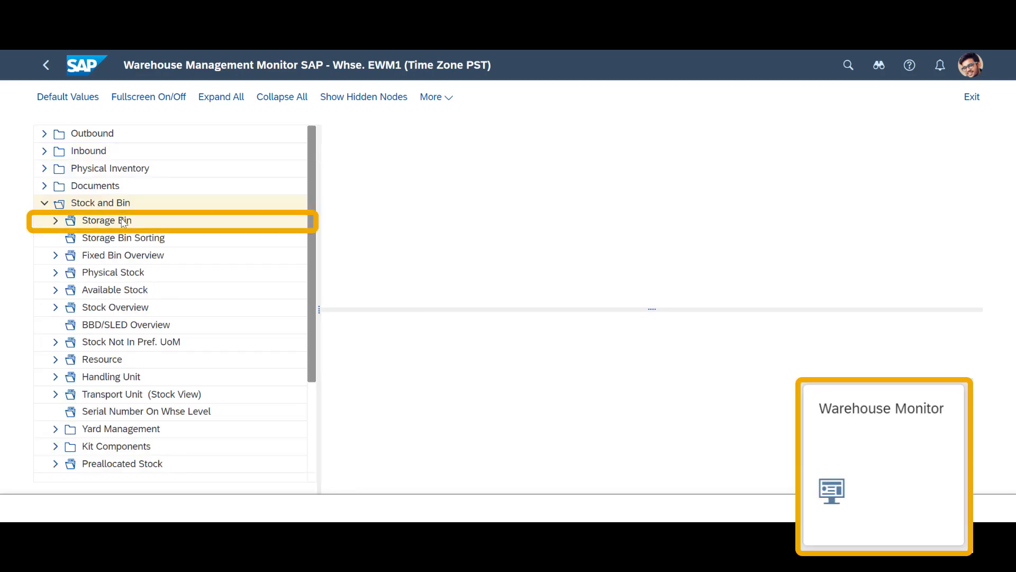
# Show the physical stock in RETZ bin RET-QI-001, holding EWM-RE01 and EWM-RE02 as blocked stock
pyautogui.doubleClick(122, 222)
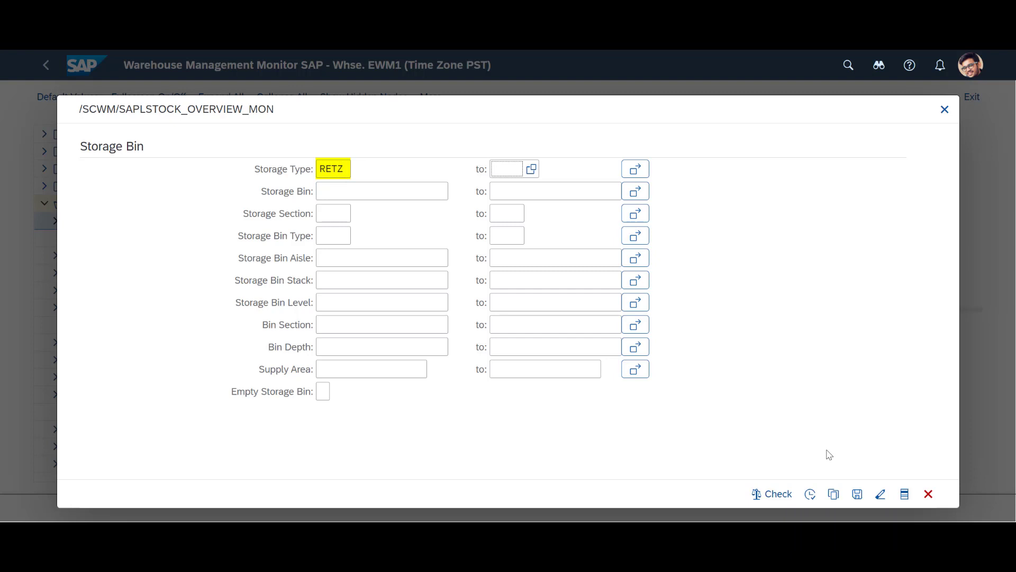
pyautogui.press('F8')
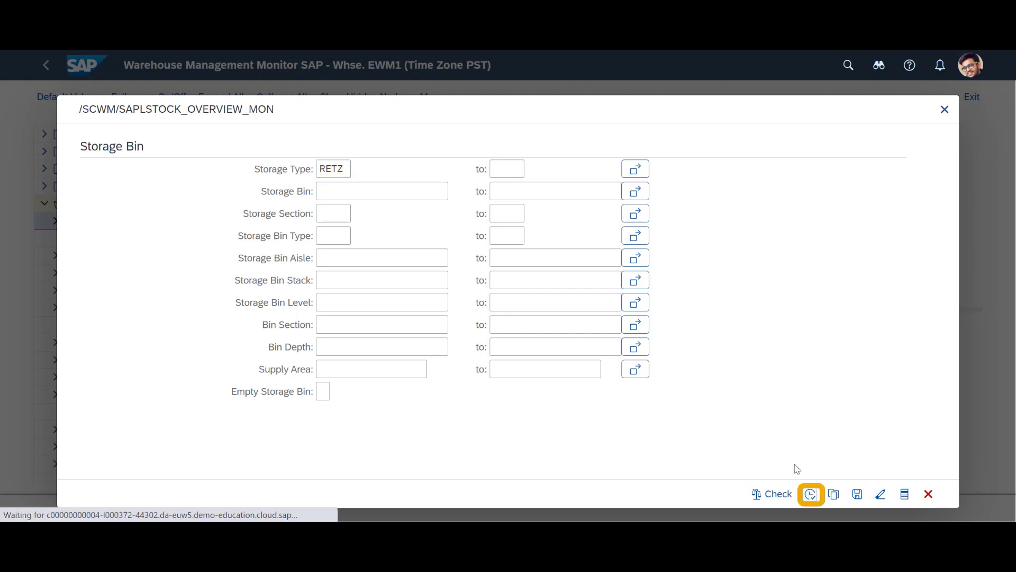
pyautogui.click(339, 206)
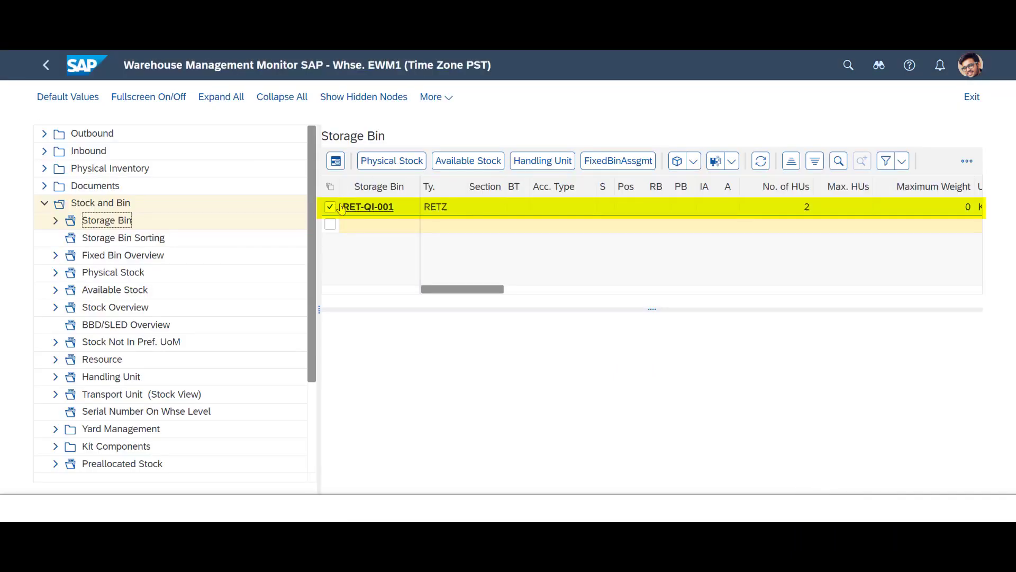
pyautogui.click(390, 168)
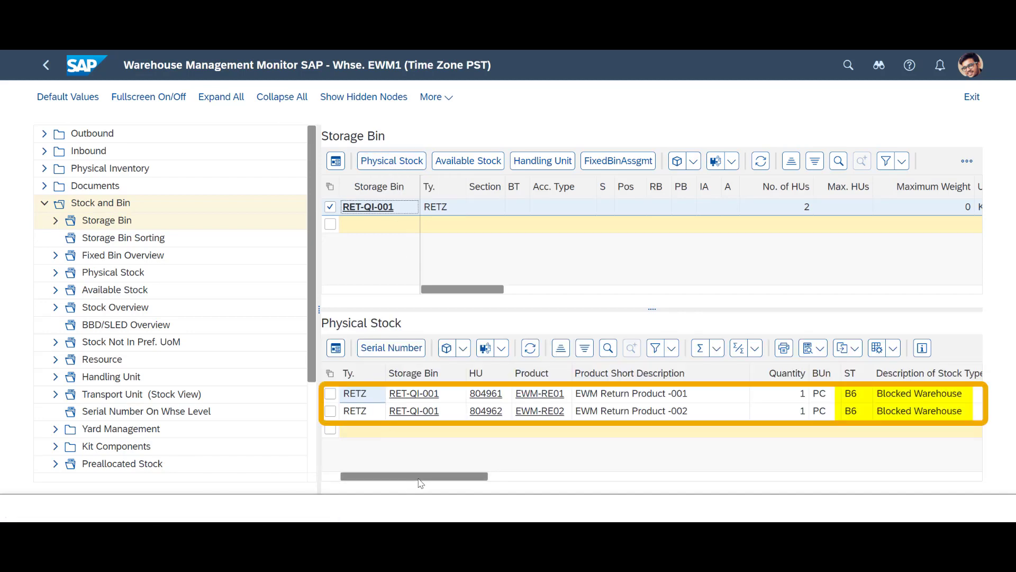
pyautogui.moveTo(427, 481); pyautogui.dragTo(589, 512)
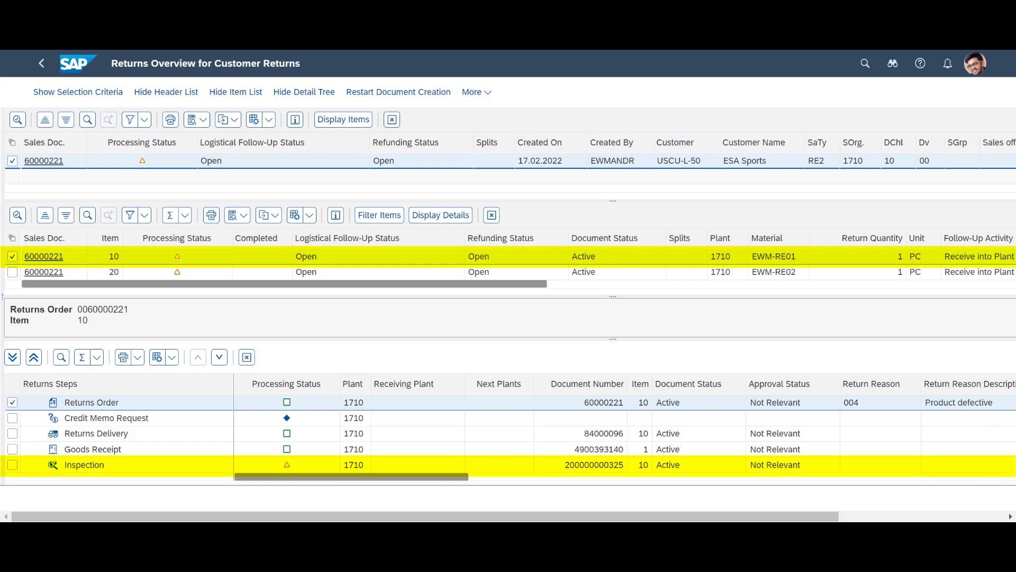
pyautogui.click(12, 272)
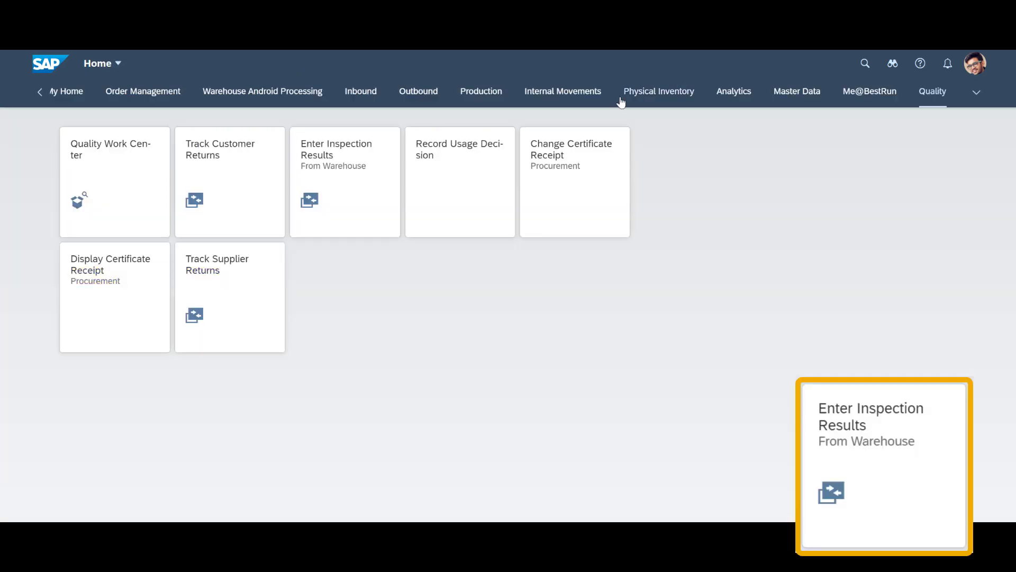
# Load the warehouse inspection for delivery 84000096 in Enter Inspection Results From Warehouse
pyautogui.click(360, 200)
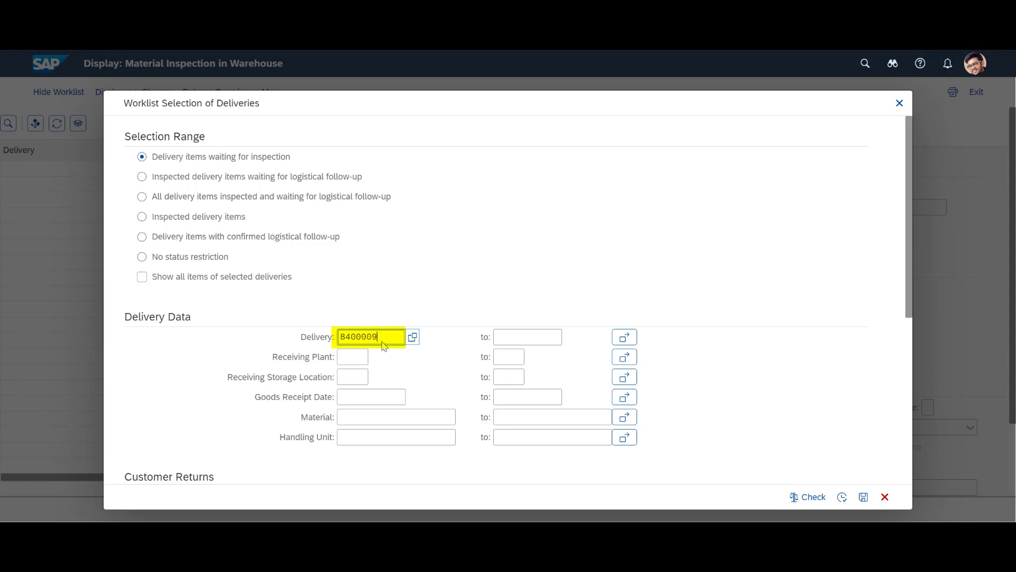
pyautogui.write('6')
pyautogui.press('F8')
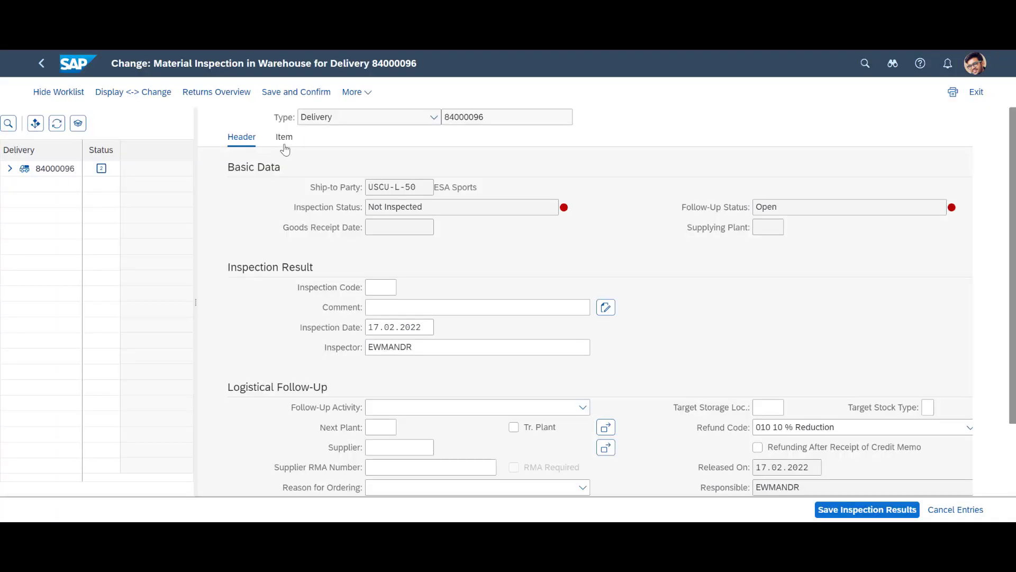
# Inspect item 10 (EWM-RE01) as 0002 Not OK with follow-up 0012 Transfer to Scrap, target plant 1710
pyautogui.click(285, 139)
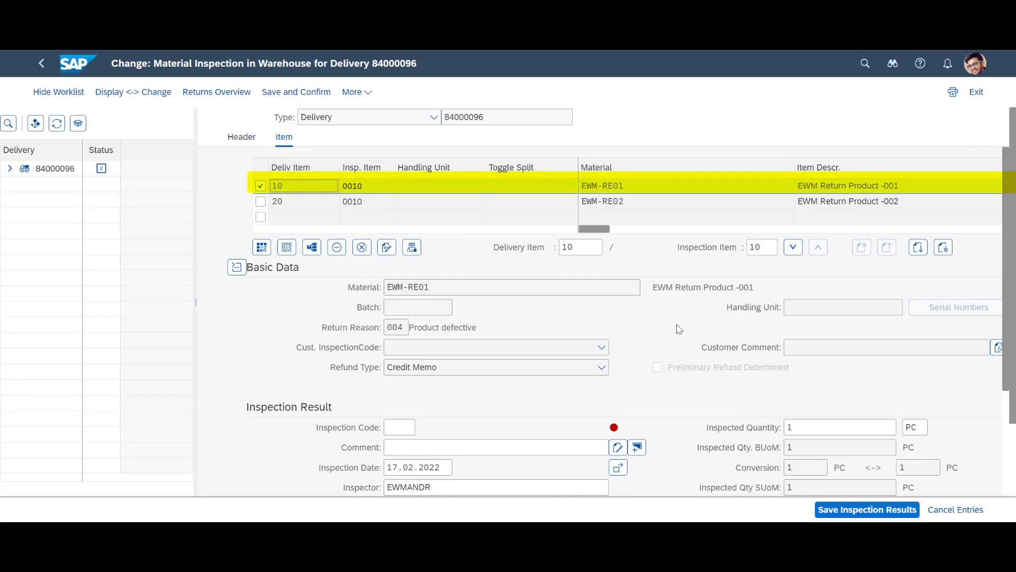
pyautogui.scroll(-3, 683, 325)
pyautogui.click(413, 290)
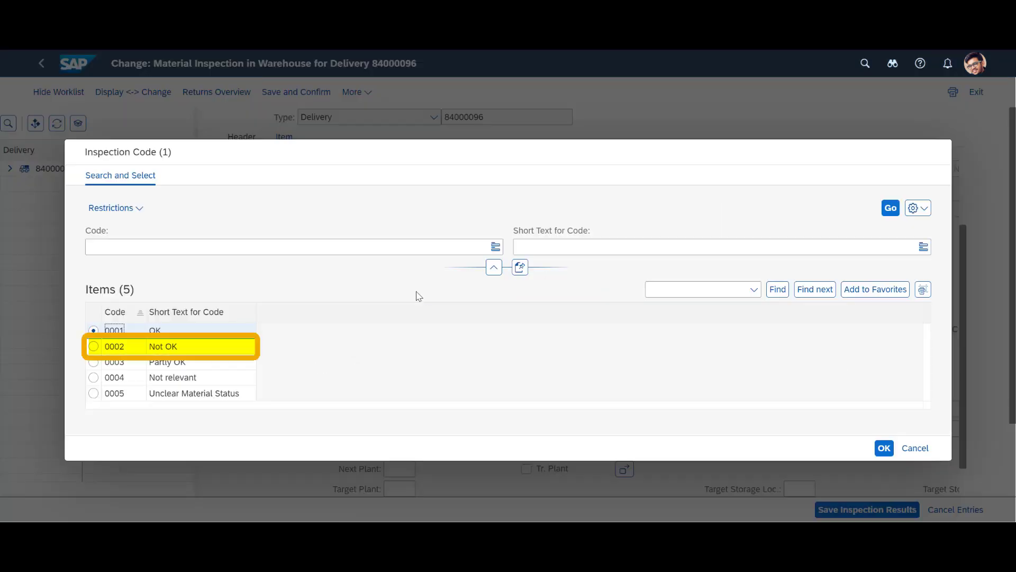
pyautogui.click(109, 344)
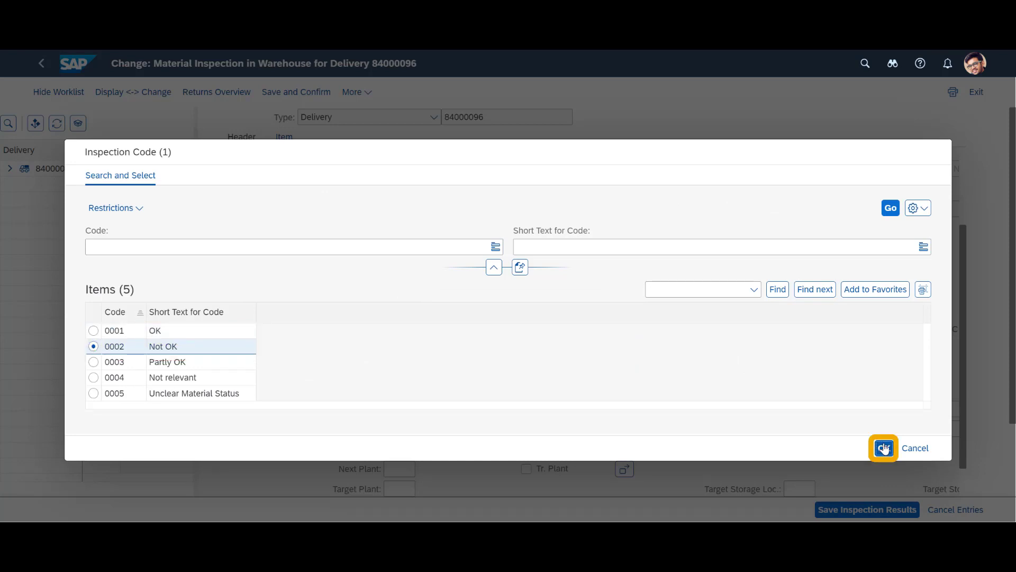
pyautogui.press('Return')
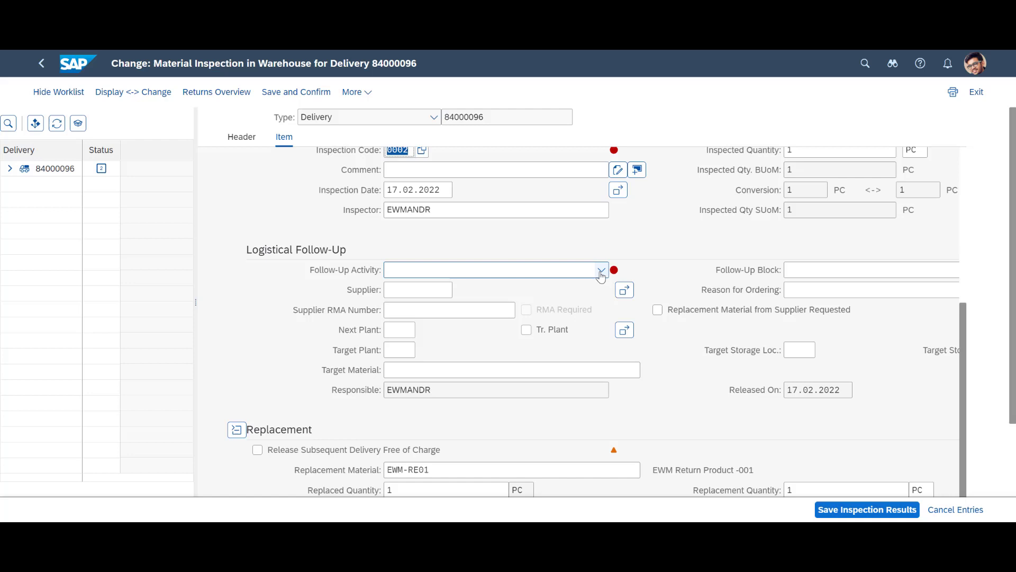
pyautogui.click(602, 270)
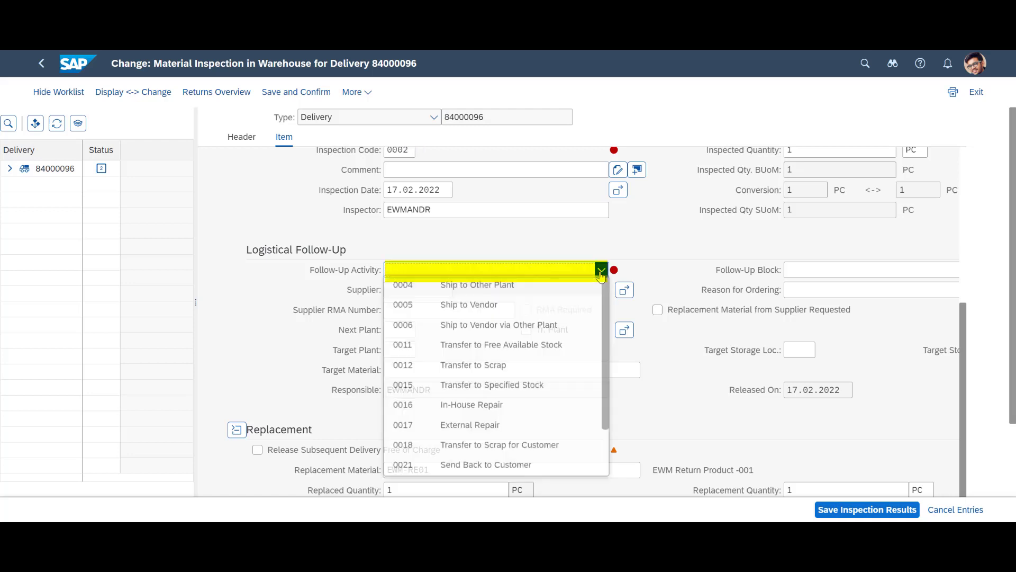
pyautogui.click(520, 374)
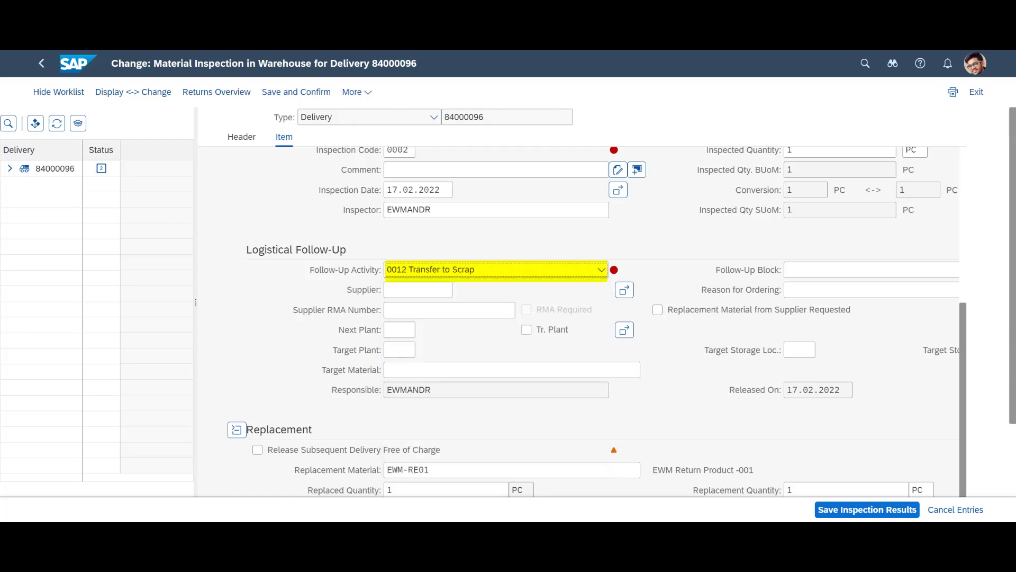
pyautogui.click(399, 350)
pyautogui.write('1710')
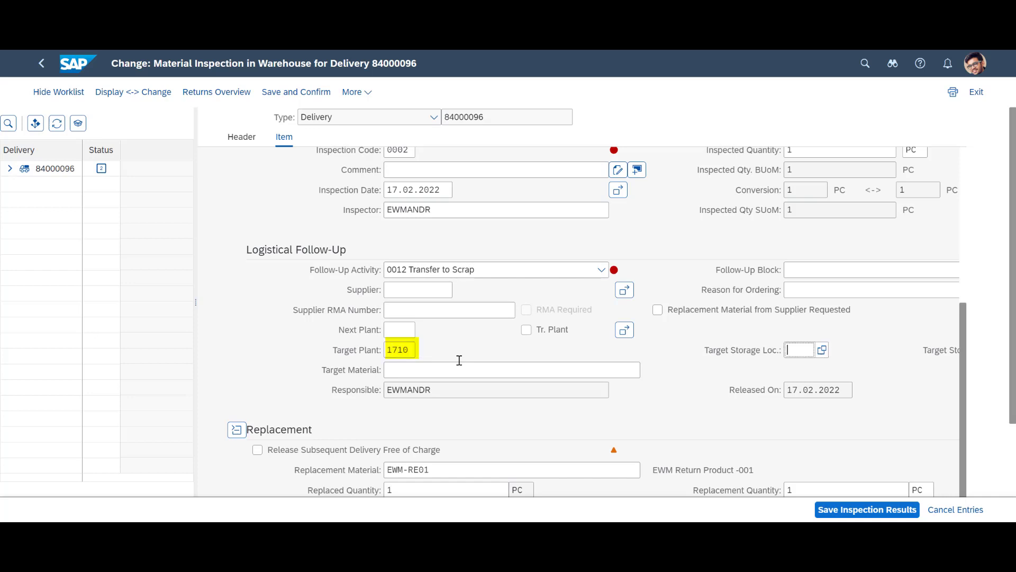
# Give item 20 the inspection code 0001 OK
pyautogui.press('Return')
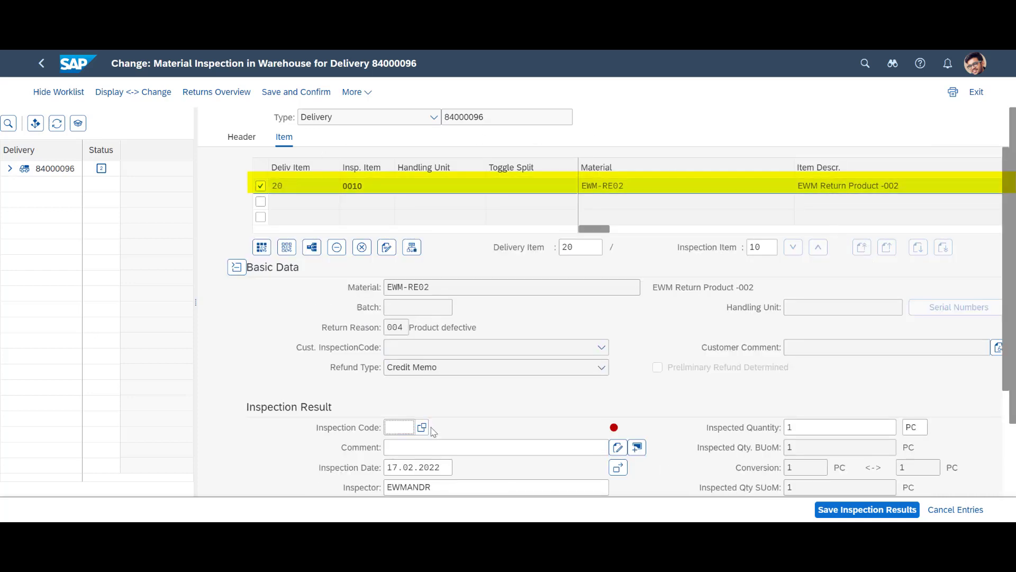
pyautogui.click(411, 428)
pyautogui.click(422, 427)
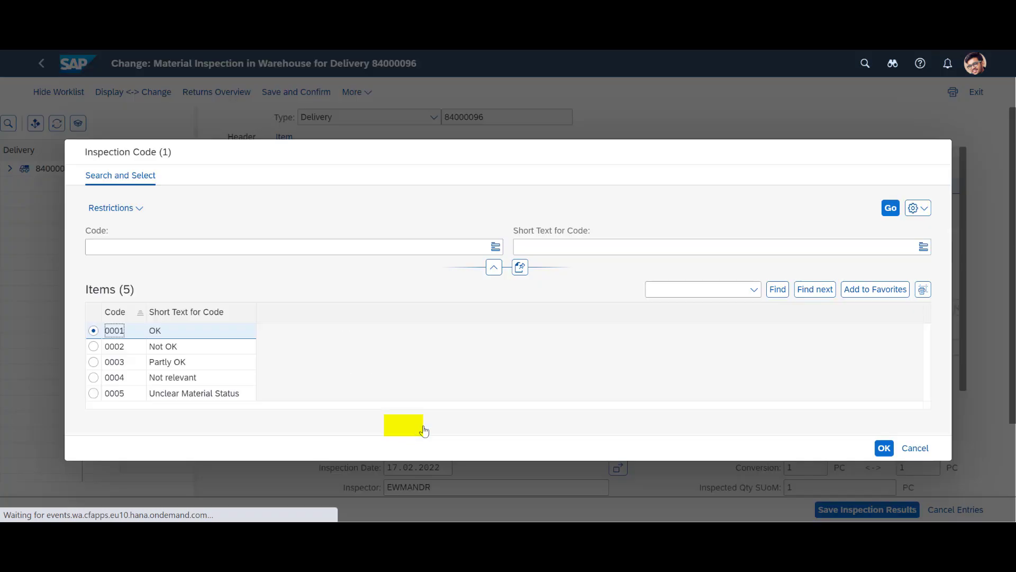
pyautogui.press('Tab')
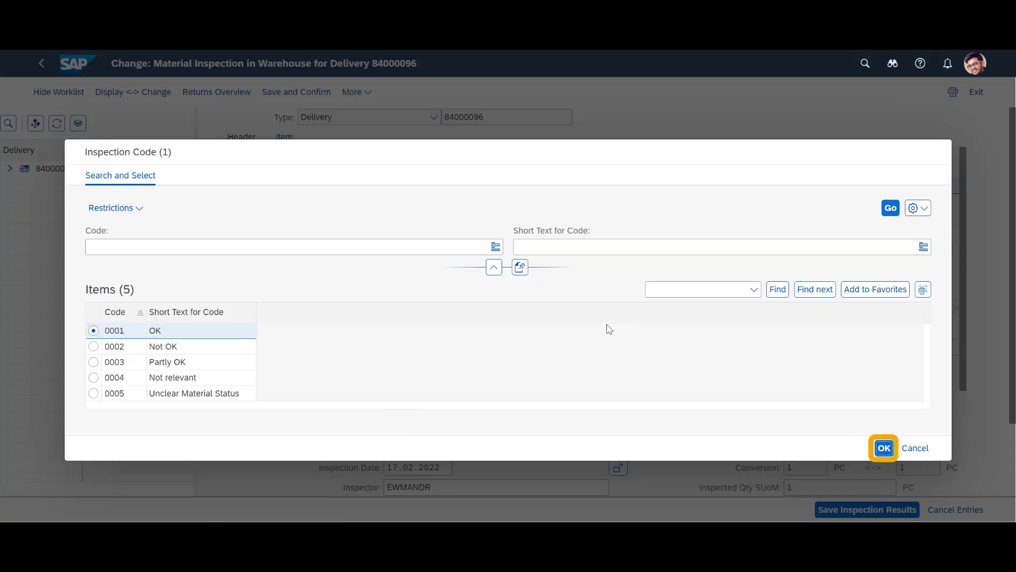
pyautogui.press('Return')
# Set item 20's follow-up to 0011 Transfer to Free Available Stock with target plant, then save
pyautogui.scroll(-4, 616, 334)
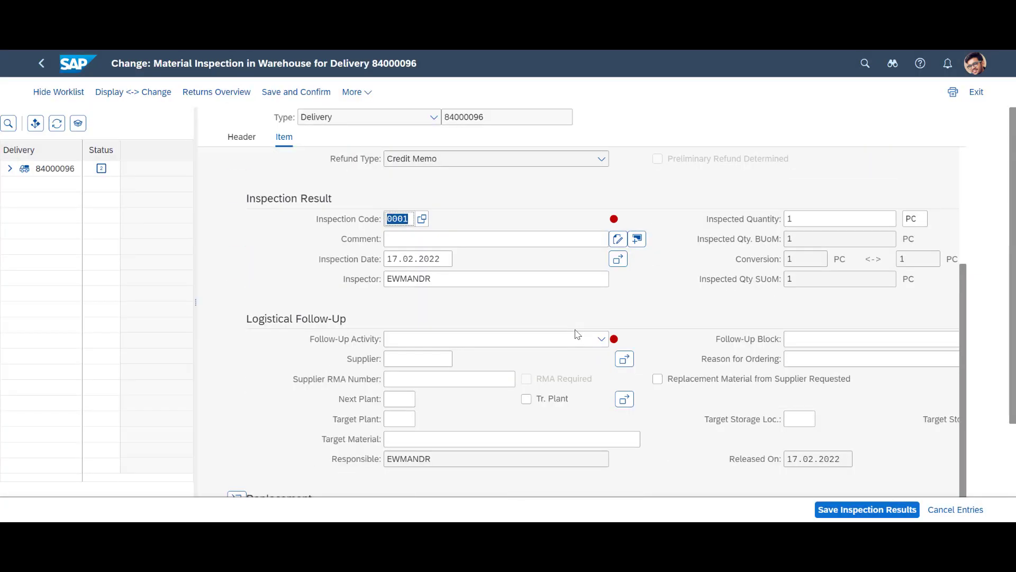
pyautogui.click(602, 340)
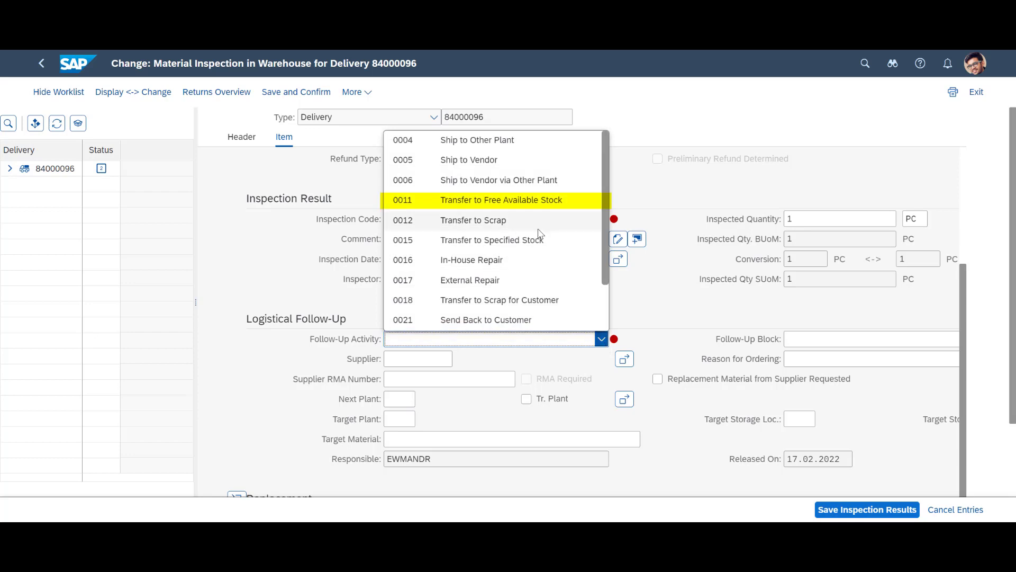
pyautogui.click(540, 207)
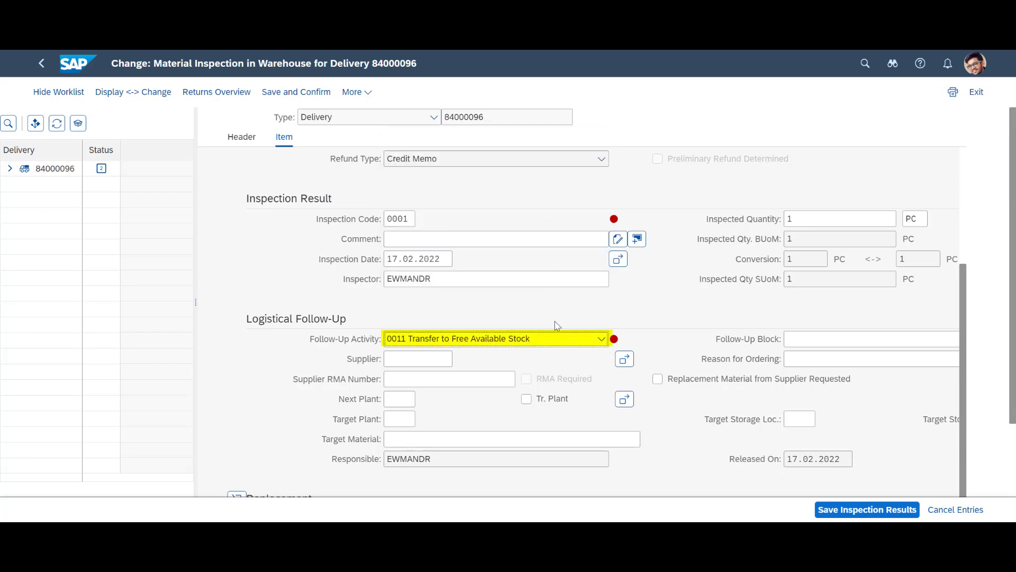
pyautogui.press('Tab')
pyautogui.press('Tab')
pyautogui.press('Tab')
pyautogui.press('Tab')
pyautogui.write('171')
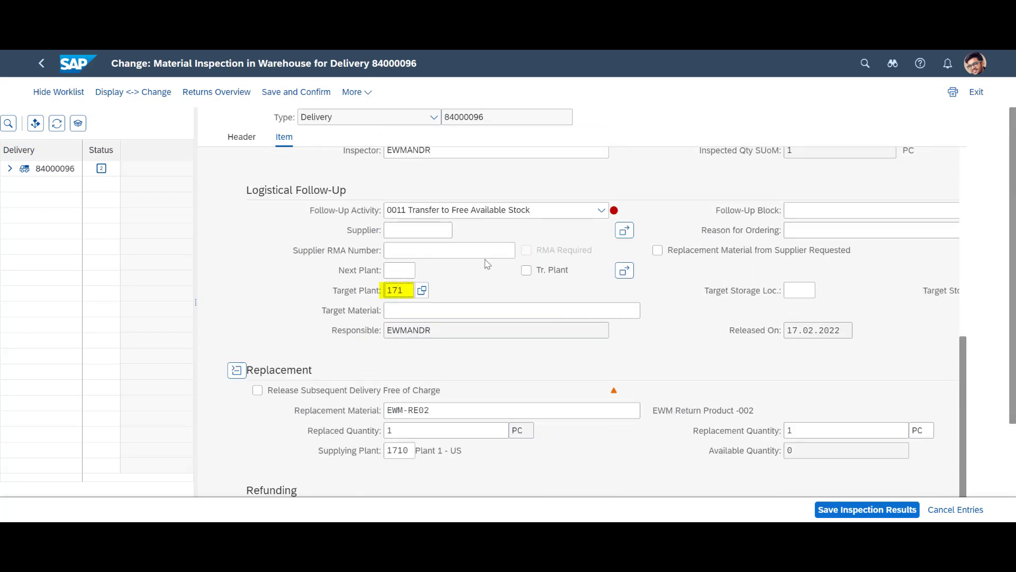
pyautogui.press('Return')
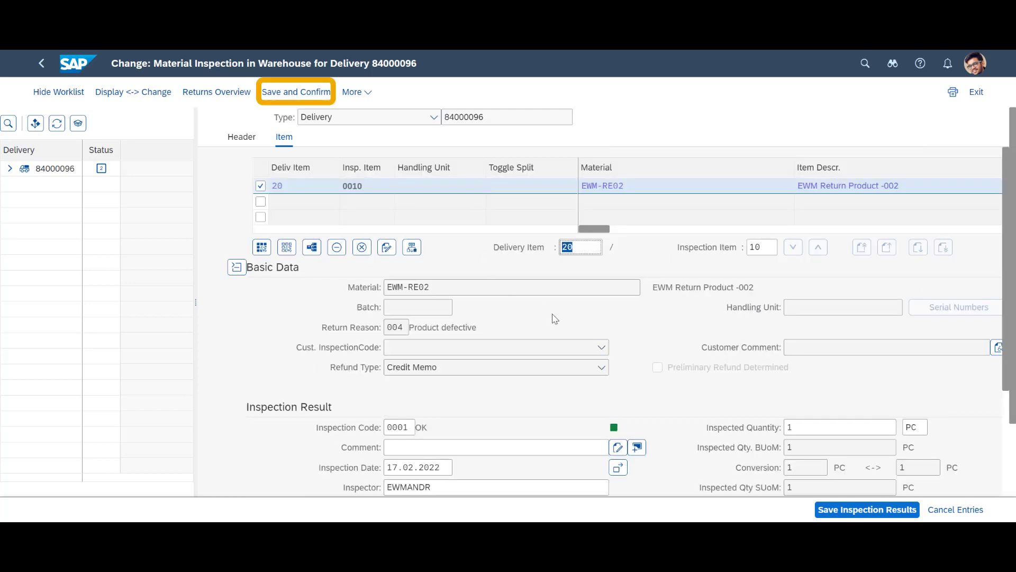
pyautogui.click(296, 91)
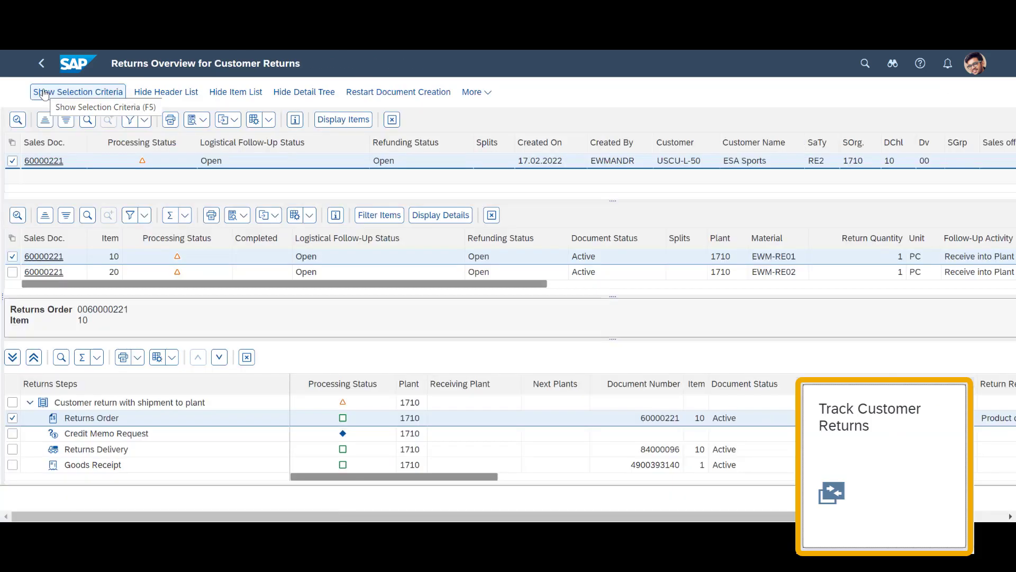
pyautogui.scroll(-5, 643, 349)
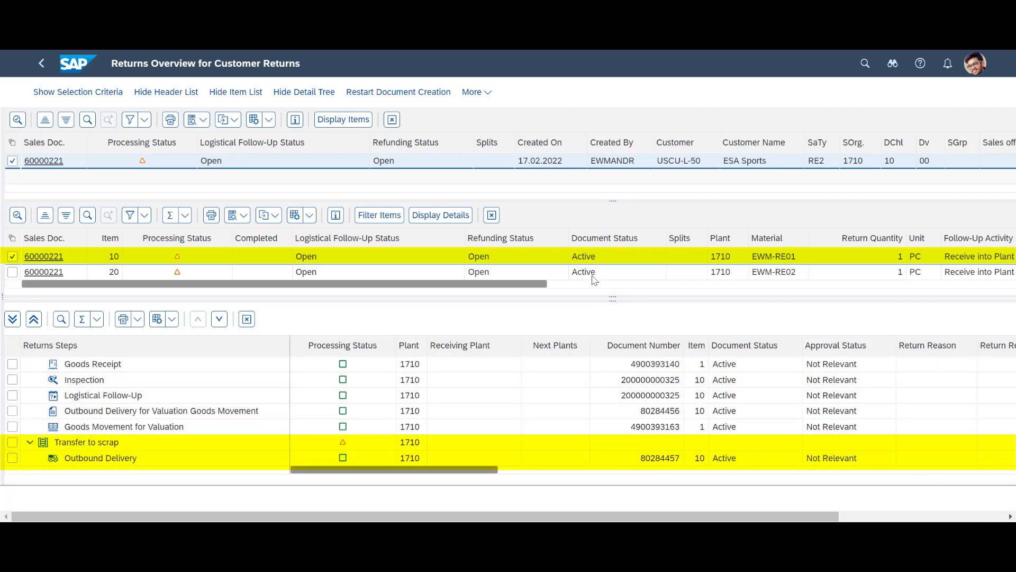
# Show the returns steps for item 20 in Track Customer Returns
pyautogui.click(8, 271)
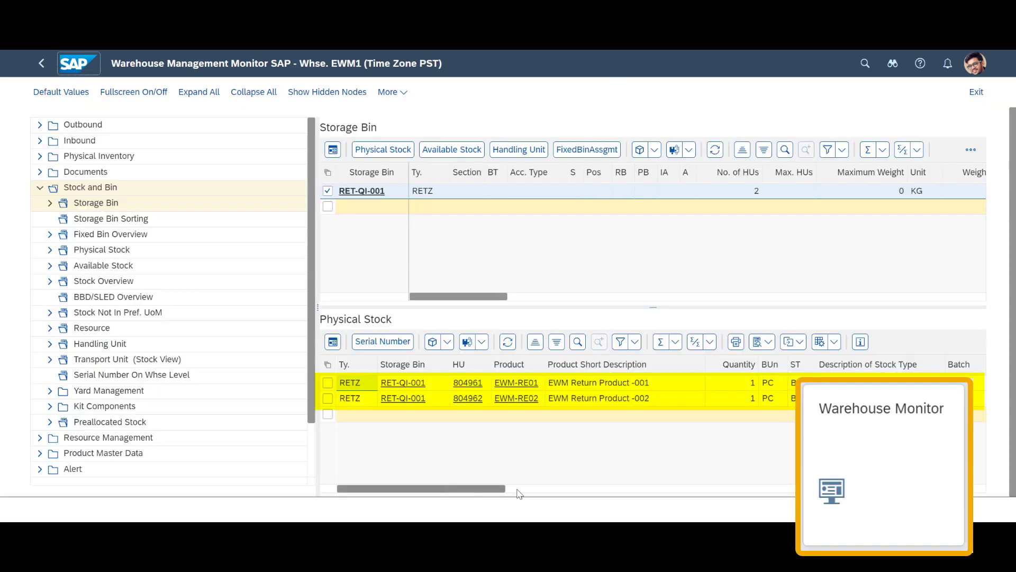
# Select the posting change item rows, including posting change document 15902
pyautogui.hscroll(6, 536, 490)
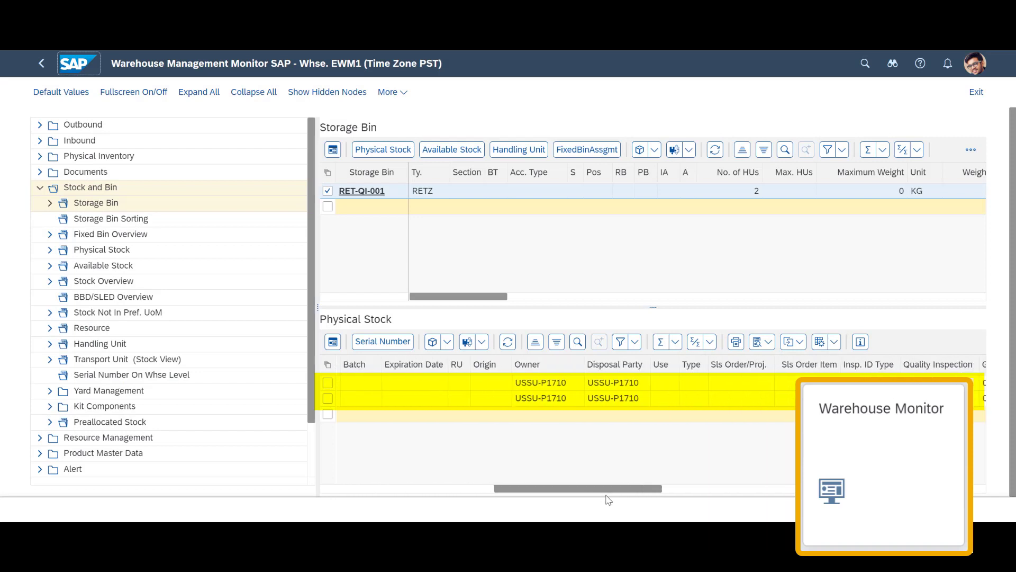
pyautogui.hscroll(3, 609, 500)
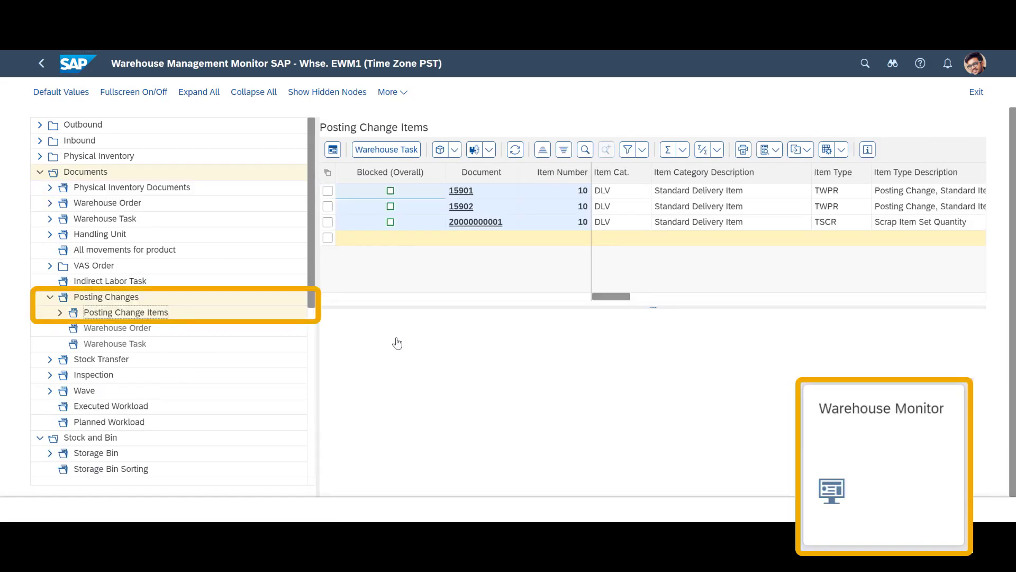
pyautogui.click(328, 172)
pyautogui.click(340, 193)
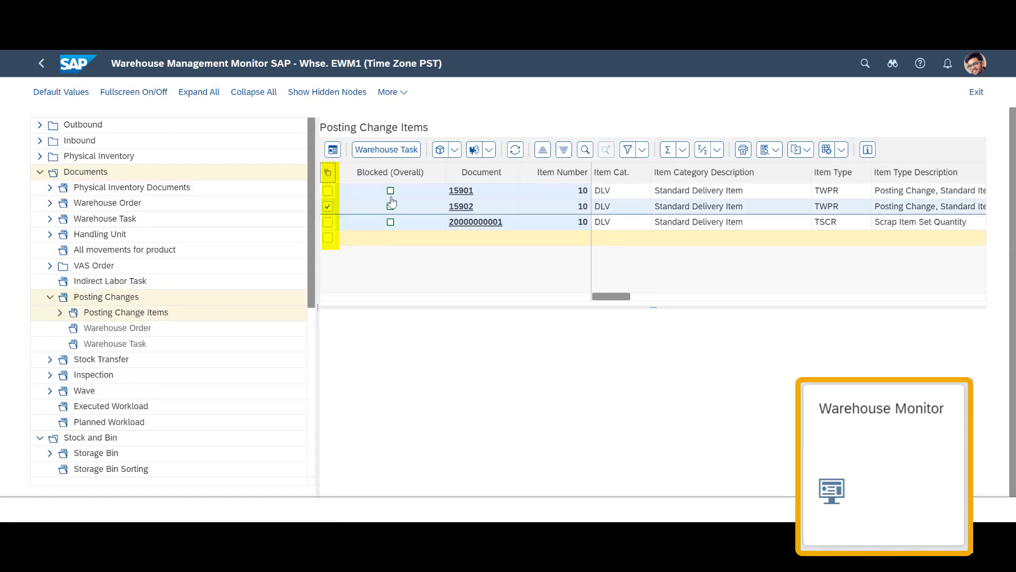
pyautogui.click(388, 152)
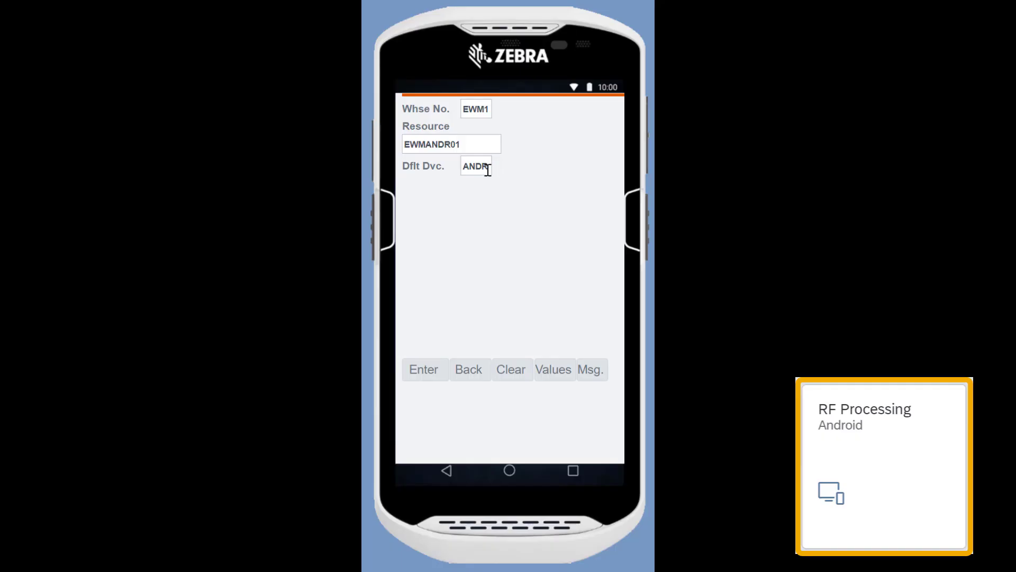
# Sign on to RF with device ANDR and load warehouse order 2012438 by WO selection
pyautogui.click(488, 168)
pyautogui.press('Return')
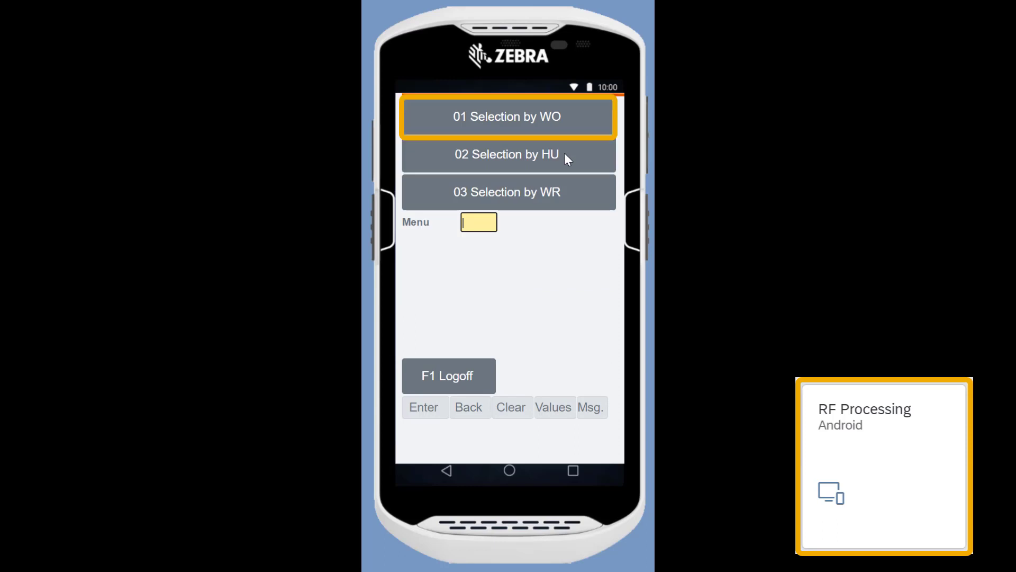
pyautogui.click(576, 125)
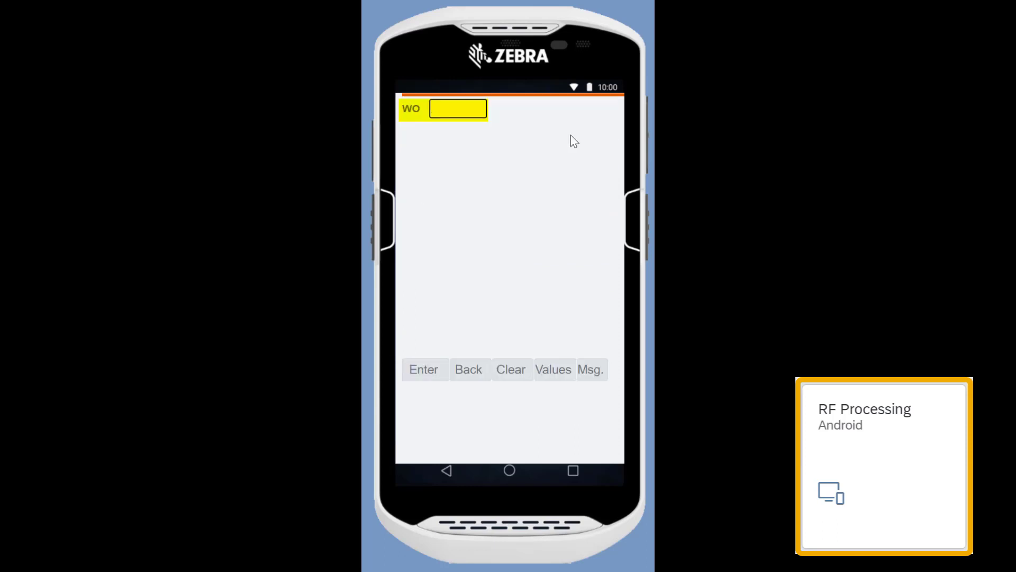
pyautogui.write('2012438')
pyautogui.press('Return')
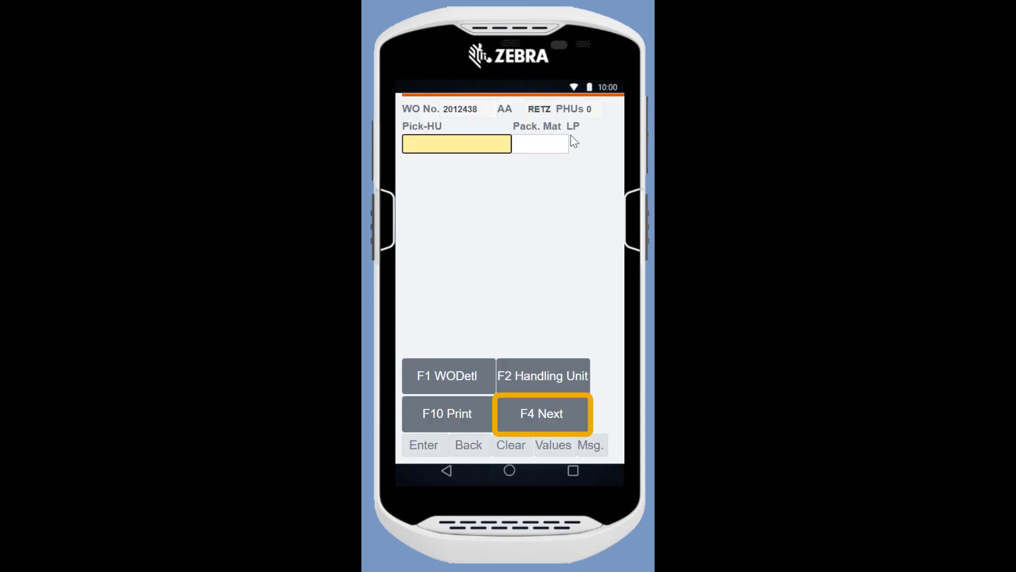
# Confirm source bin, HU, product EWM-RE01, quantity 1 and destination HU 804961
pyautogui.click(541, 421)
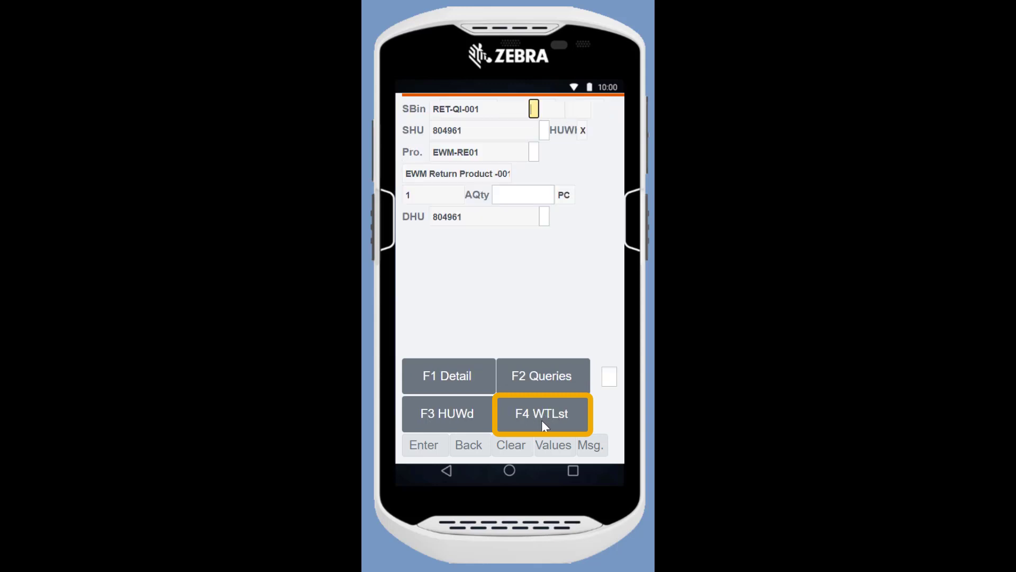
pyautogui.press('Return')
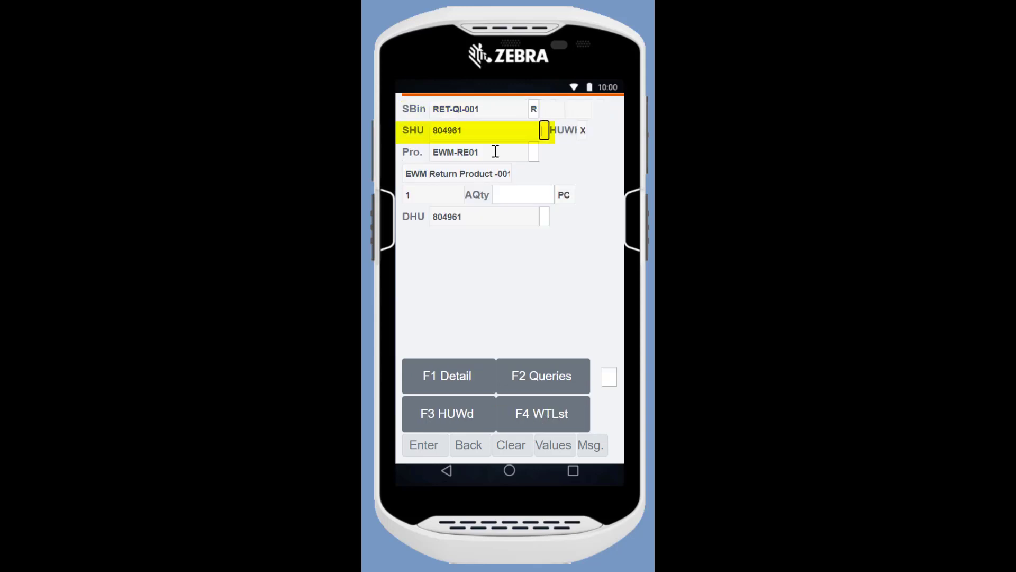
pyautogui.press('Return')
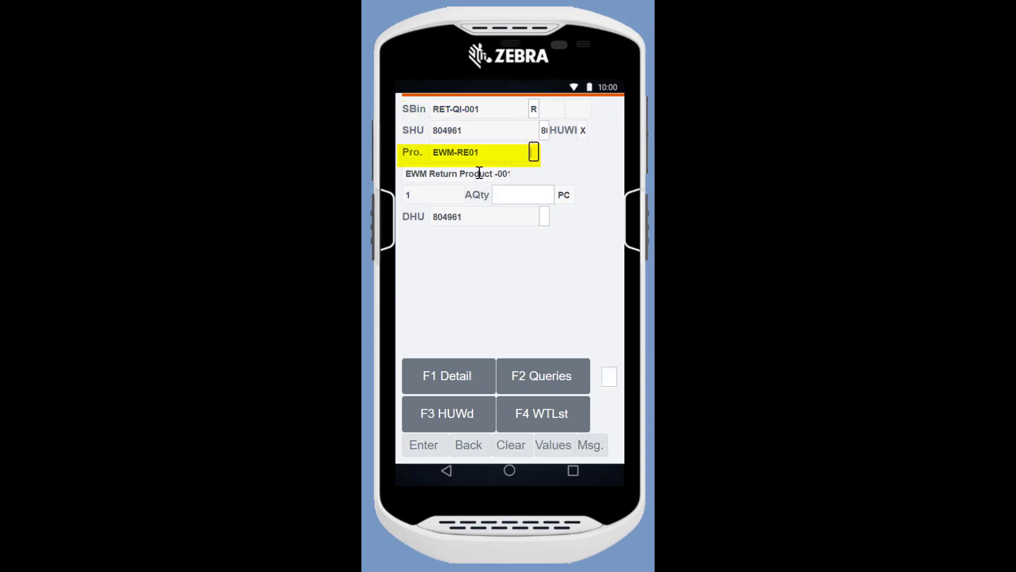
pyautogui.write('EWM-RE01')
pyautogui.press('Return')
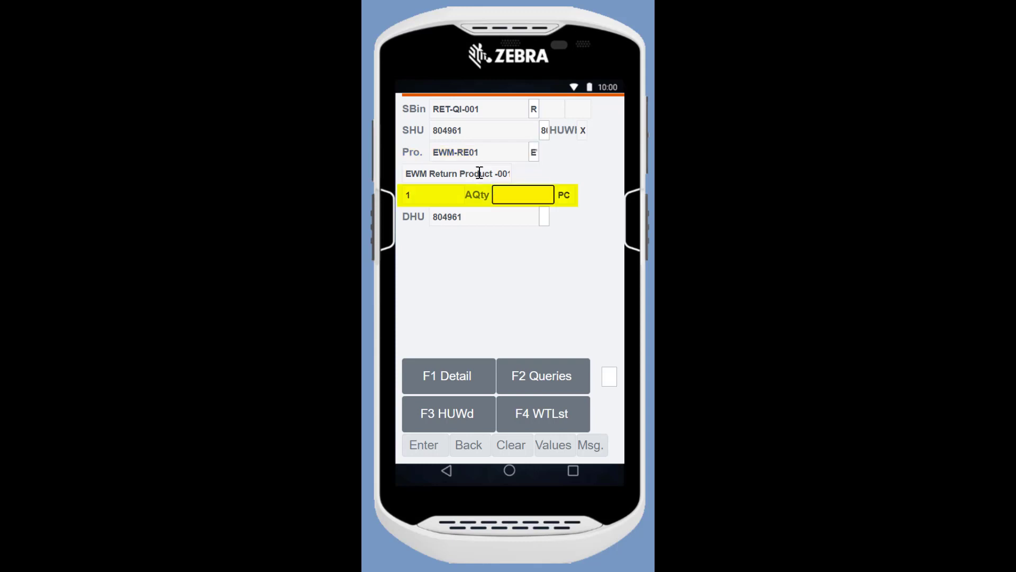
pyautogui.write('1')
pyautogui.press('Return')
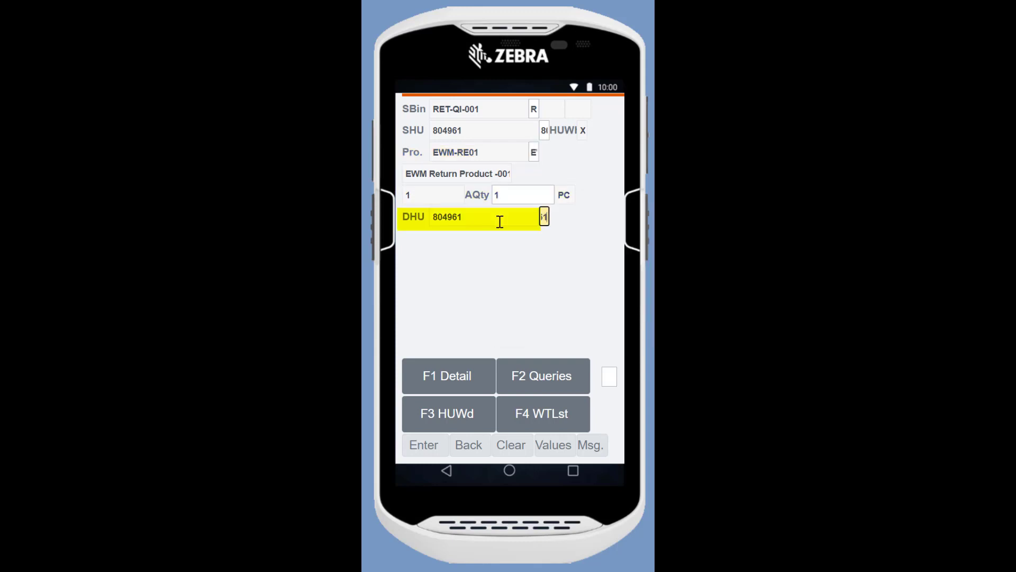
pyautogui.write('804961')
pyautogui.press('Return')
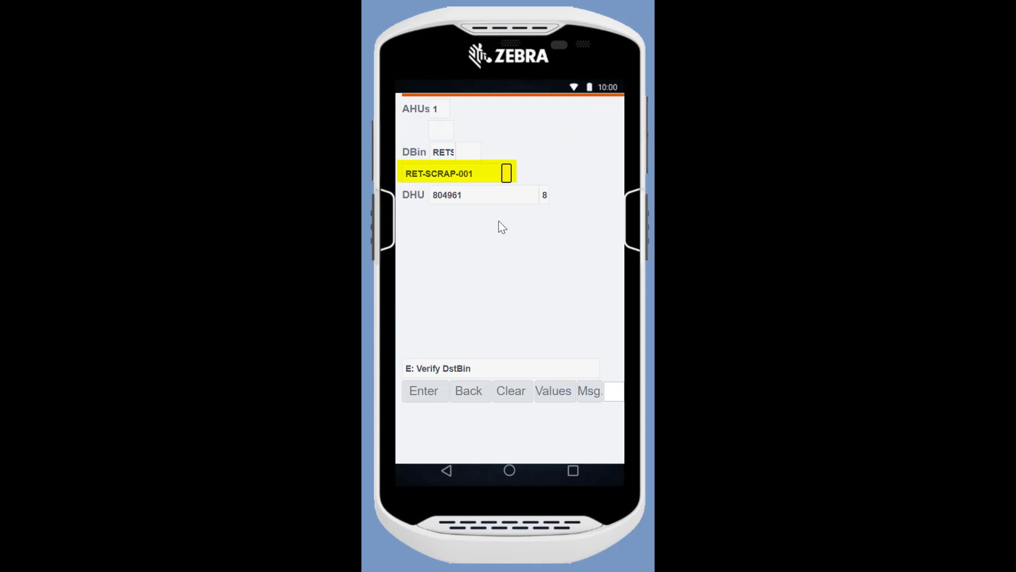
# Confirm scrap bin RET-SCRAP-001, then load warehouse order 2012439's task
pyautogui.write('1')
pyautogui.press('Return')
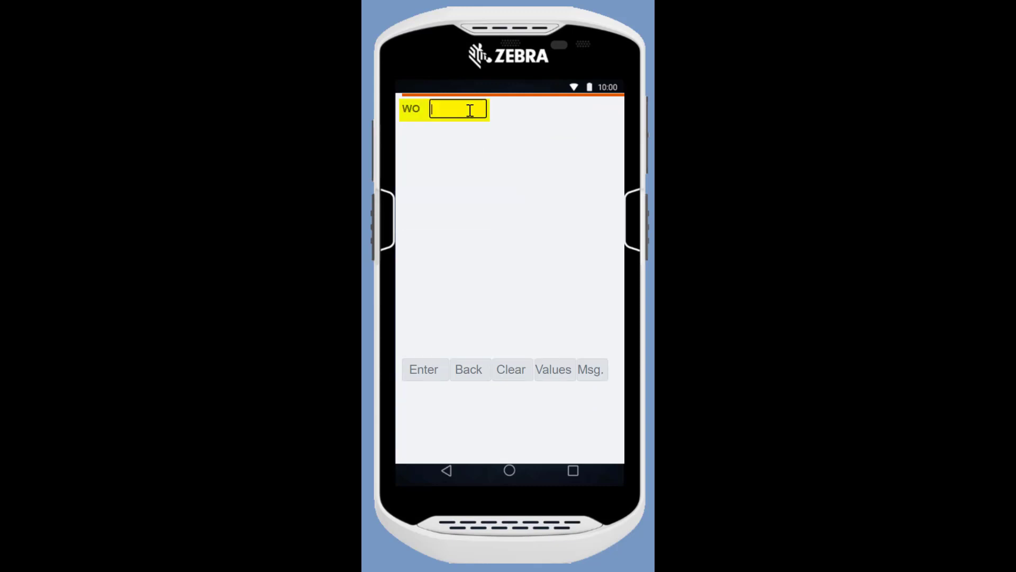
pyautogui.write('2012439')
pyautogui.press('Return')
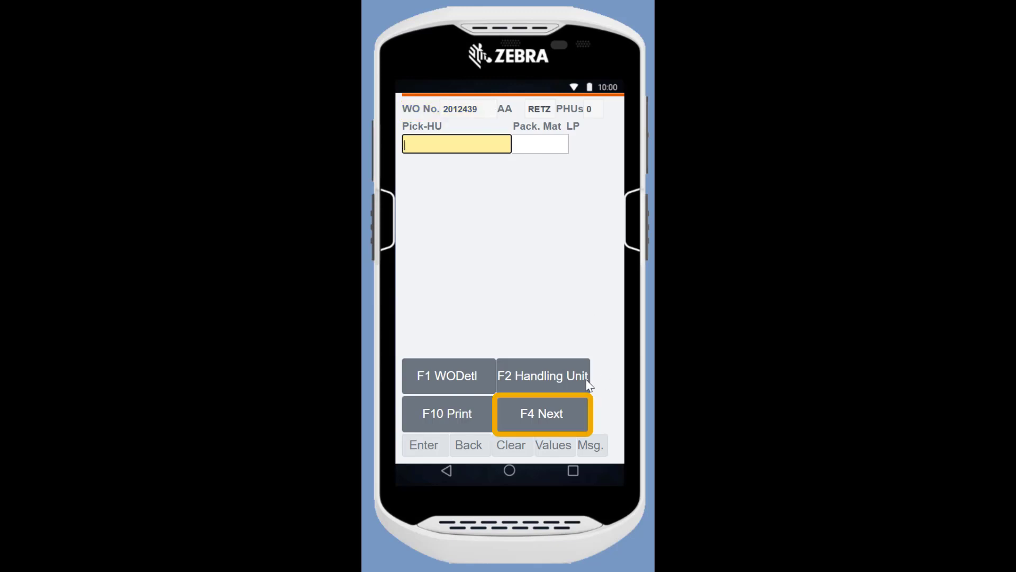
pyautogui.click(564, 428)
# Confirm source bin, HU 804962, product EWM-RE02 and quantity 1
pyautogui.write('1')
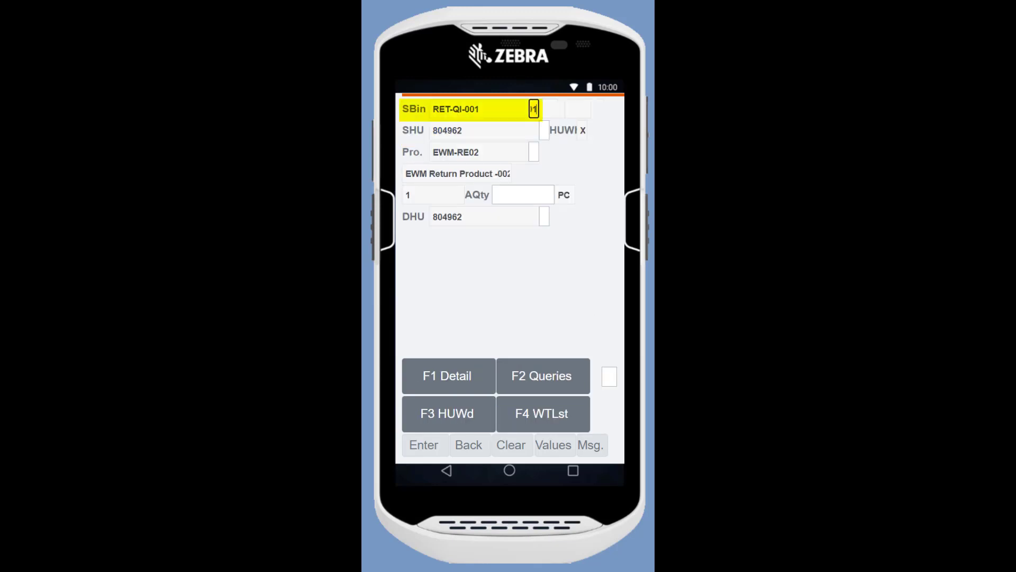
pyautogui.press('Return')
pyautogui.write('804962')
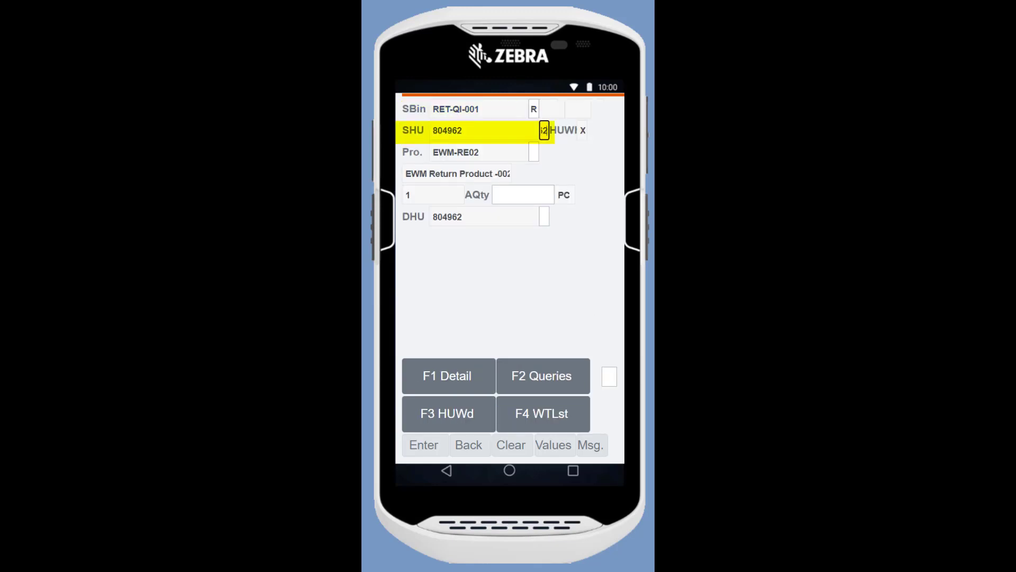
pyautogui.press('Return')
pyautogui.write('EWM-RE02')
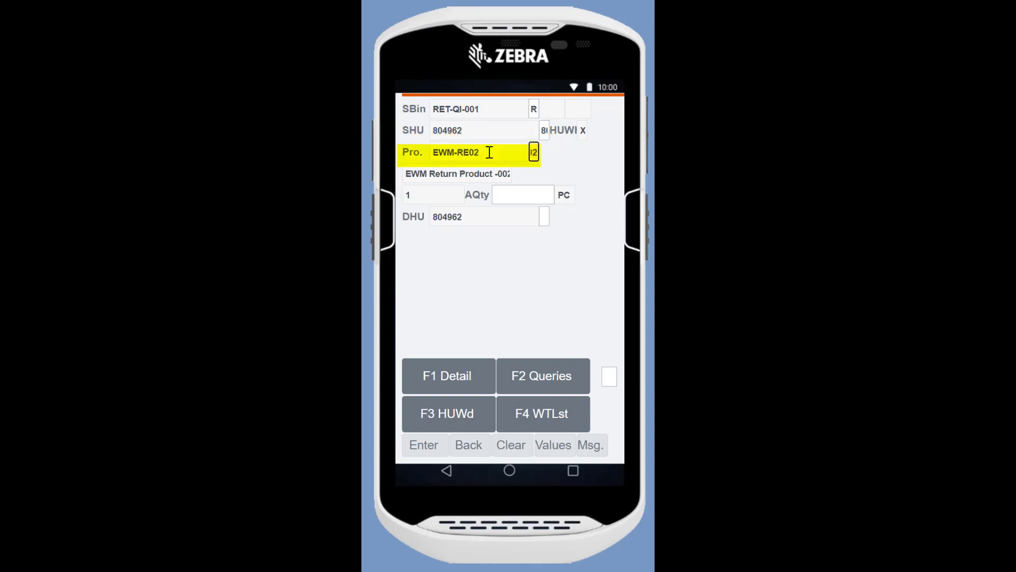
pyautogui.press('Return')
pyautogui.write('1')
pyautogui.press('Return')
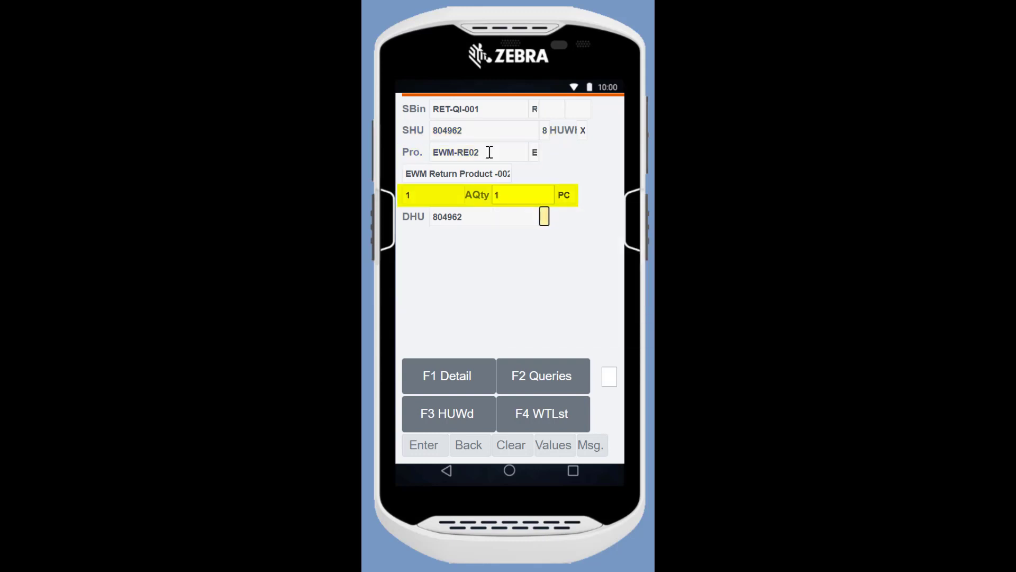
# Confirm destination HU 804962 and bin R.01.01.01 to complete the put-away
pyautogui.write('804962')
pyautogui.press('Return')
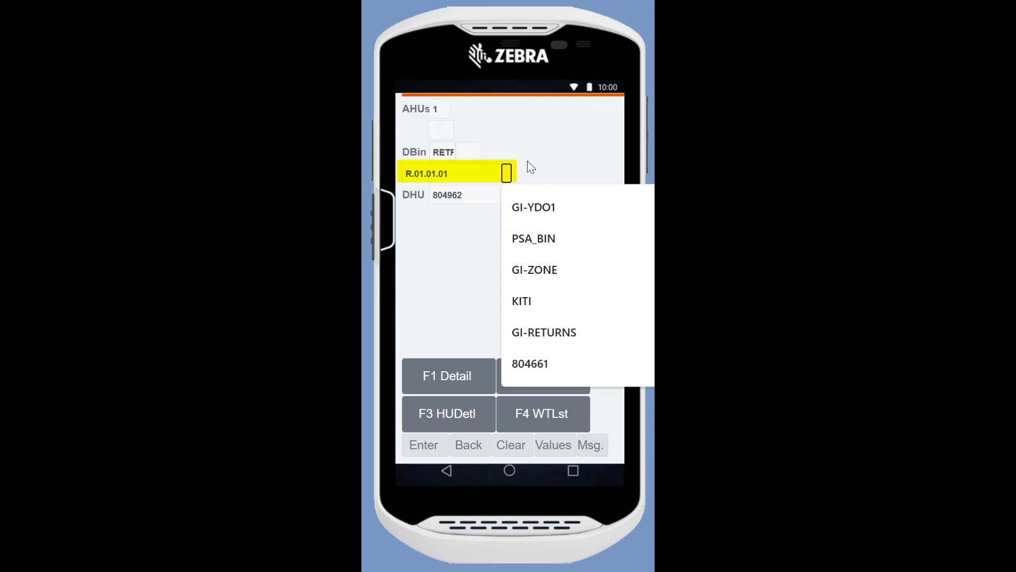
pyautogui.click(612, 153)
pyautogui.press('Return')
pyautogui.write('804962')
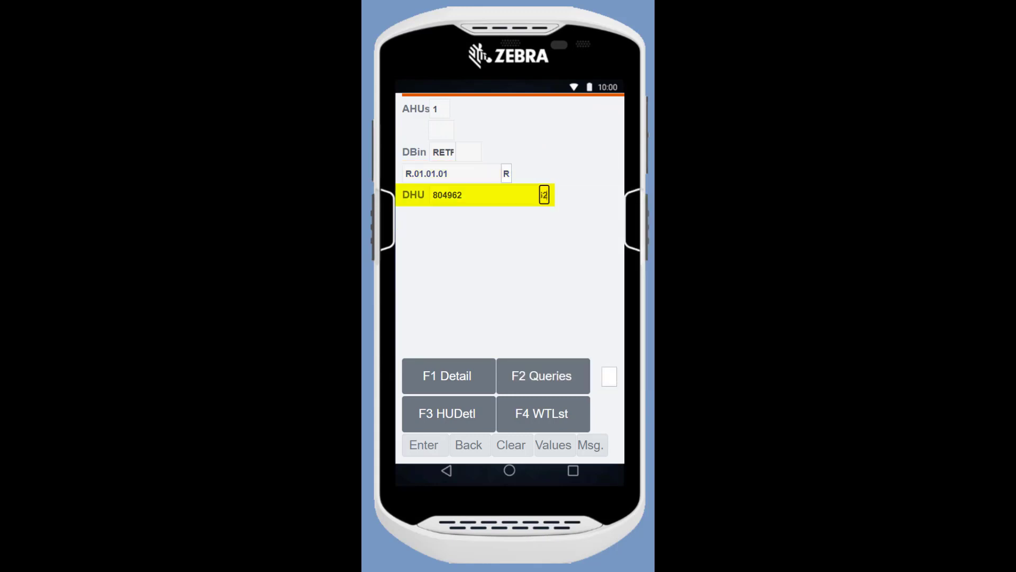
pyautogui.press('Return')
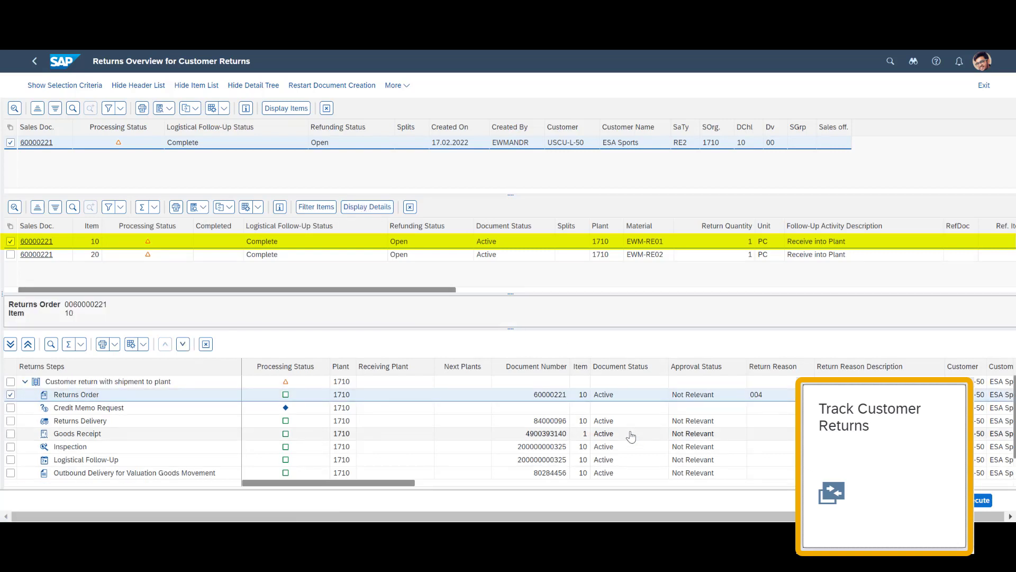
# Scroll the returns order to check both items' logistical follow-up is Complete
pyautogui.scroll(-2, 631, 435)
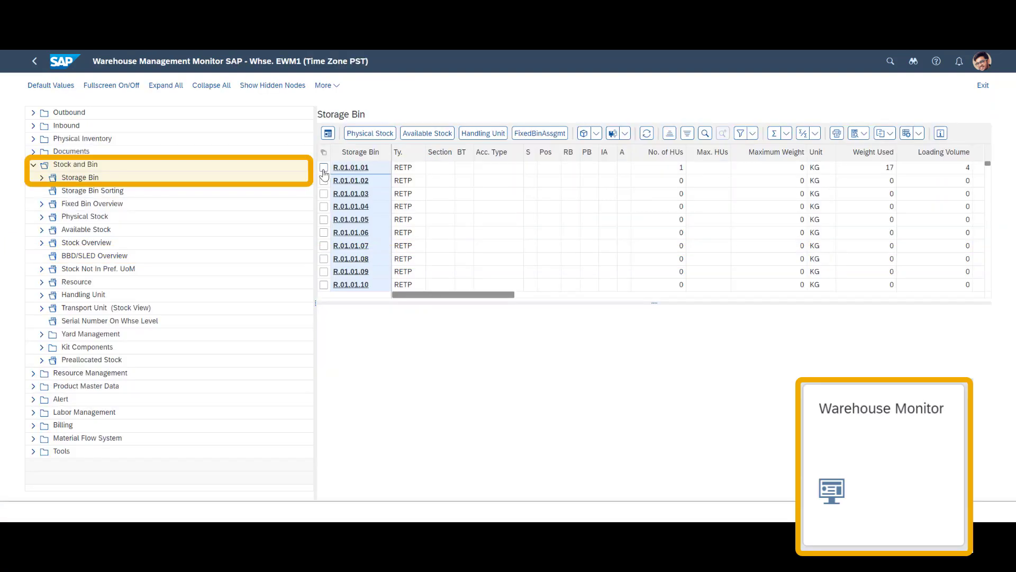
# Select all listed storage bins and display their physical stock
pyautogui.click(324, 168)
pyautogui.click(324, 153)
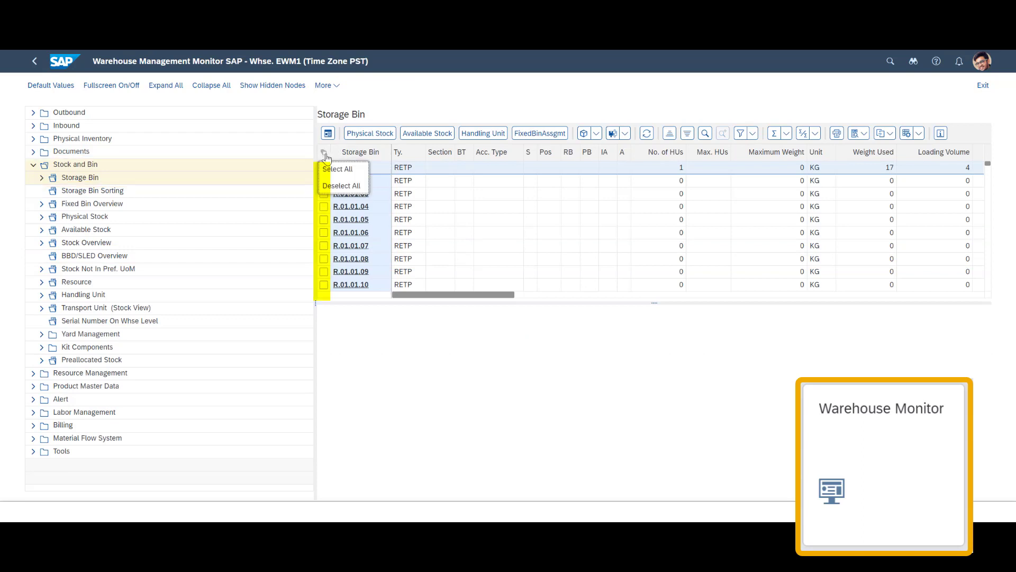
pyautogui.click(337, 169)
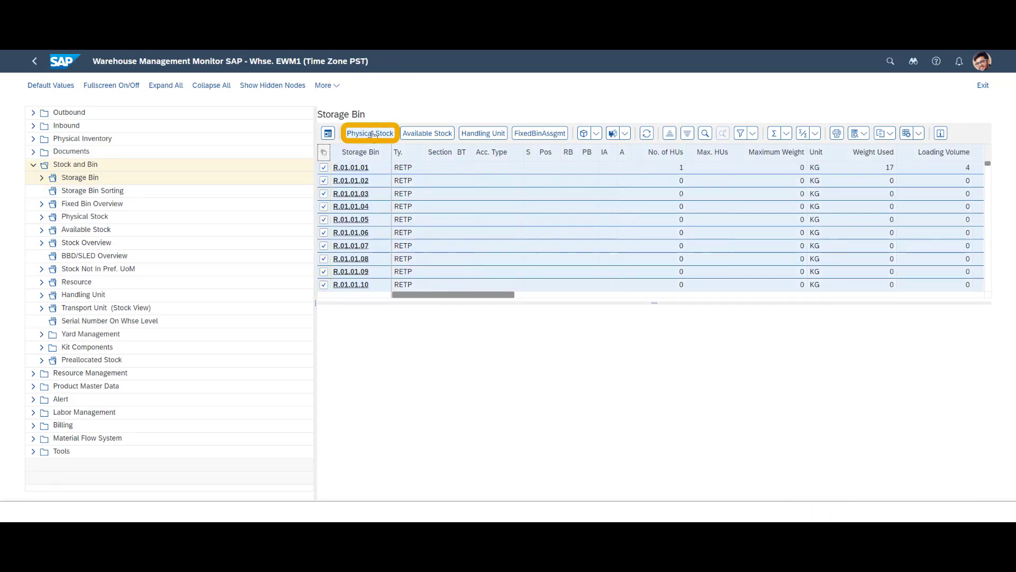
pyautogui.click(371, 134)
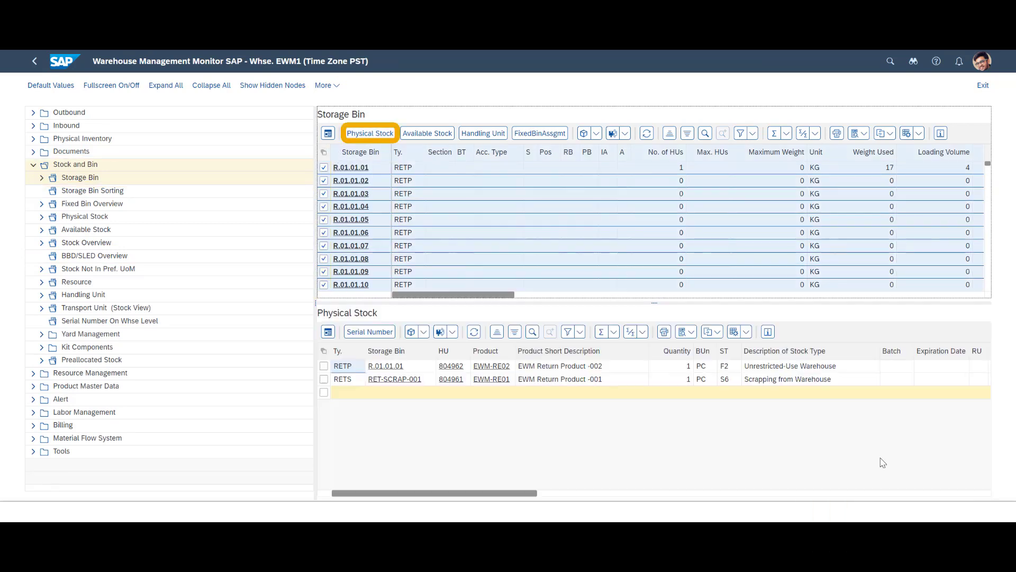